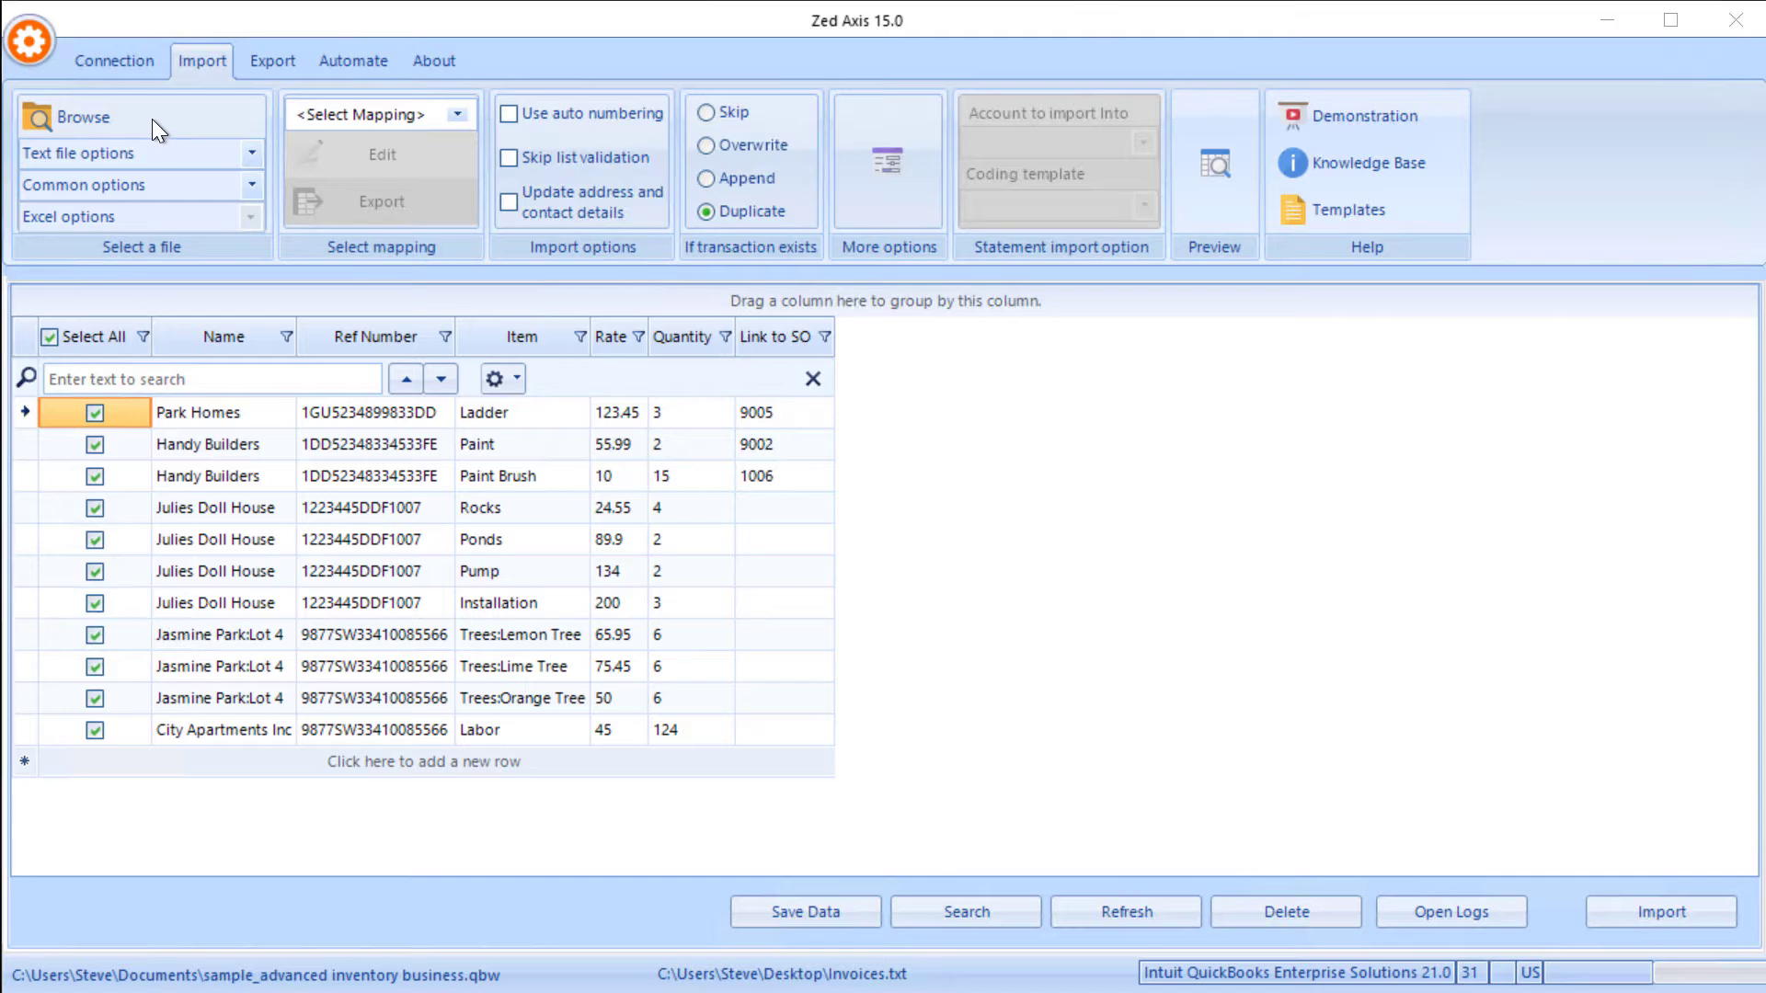
# - Load Invoices.txt from the Desktop and start a new column mapping with the transaction type Invoice
pyautogui.click(438, 200)
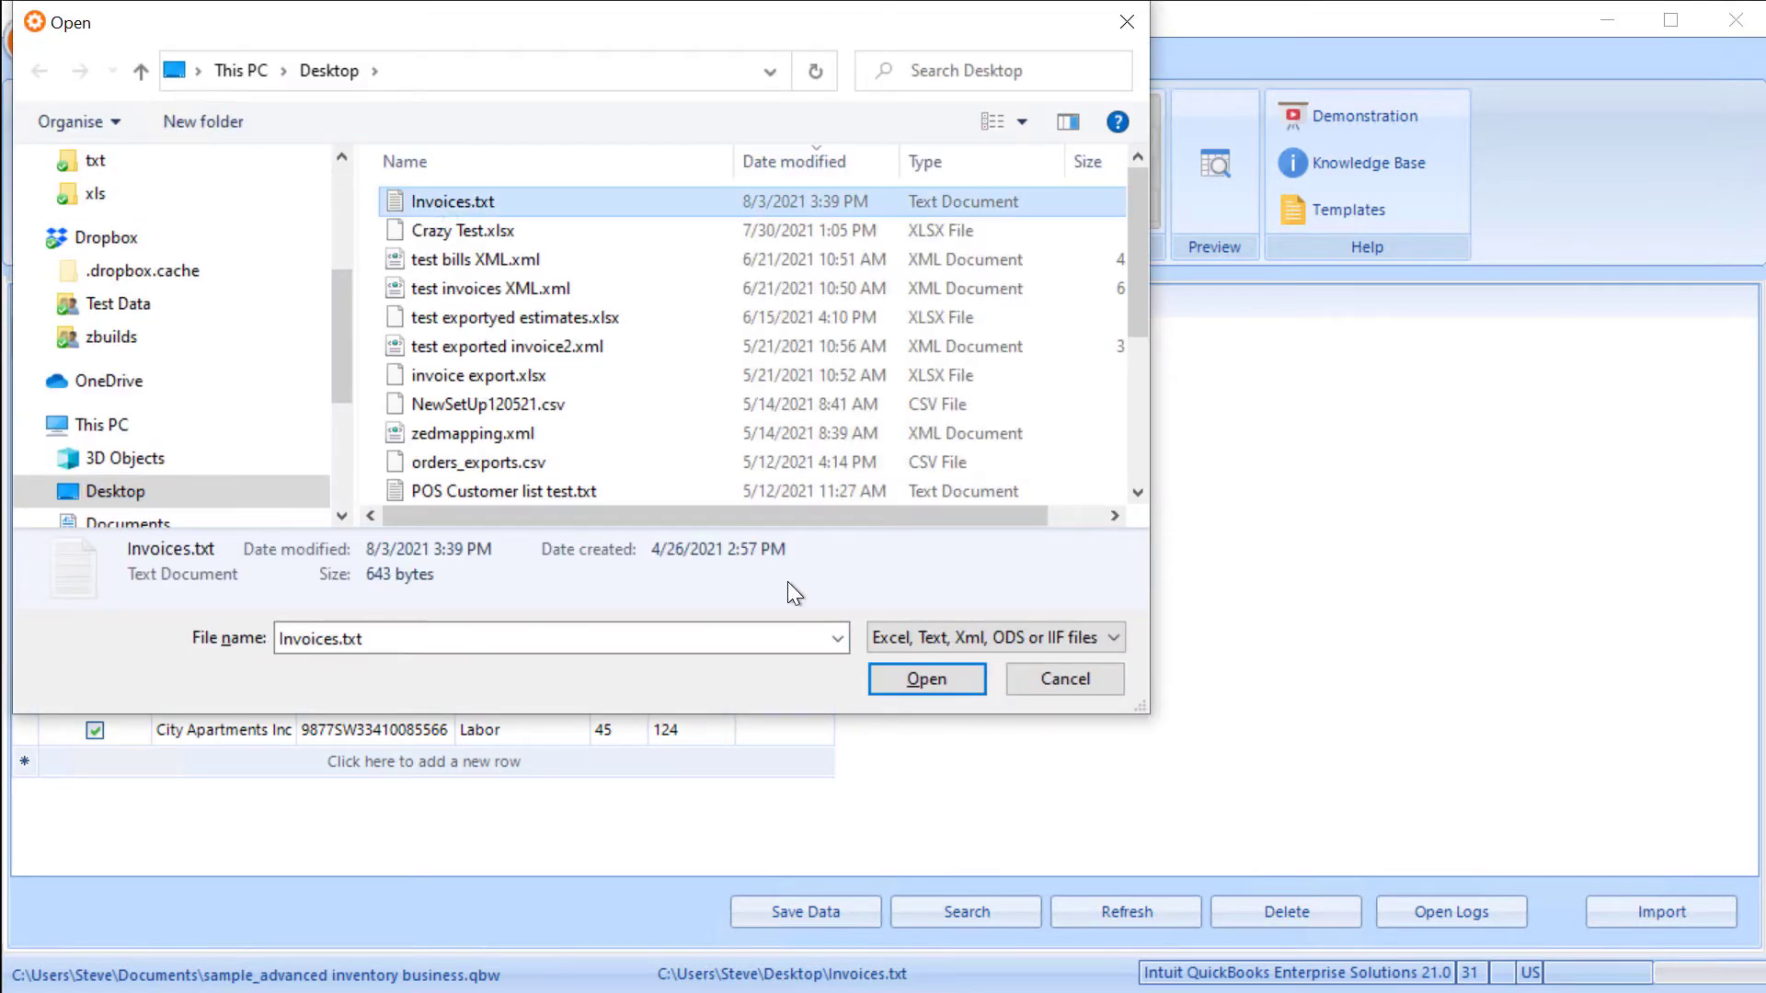
pyautogui.click(915, 679)
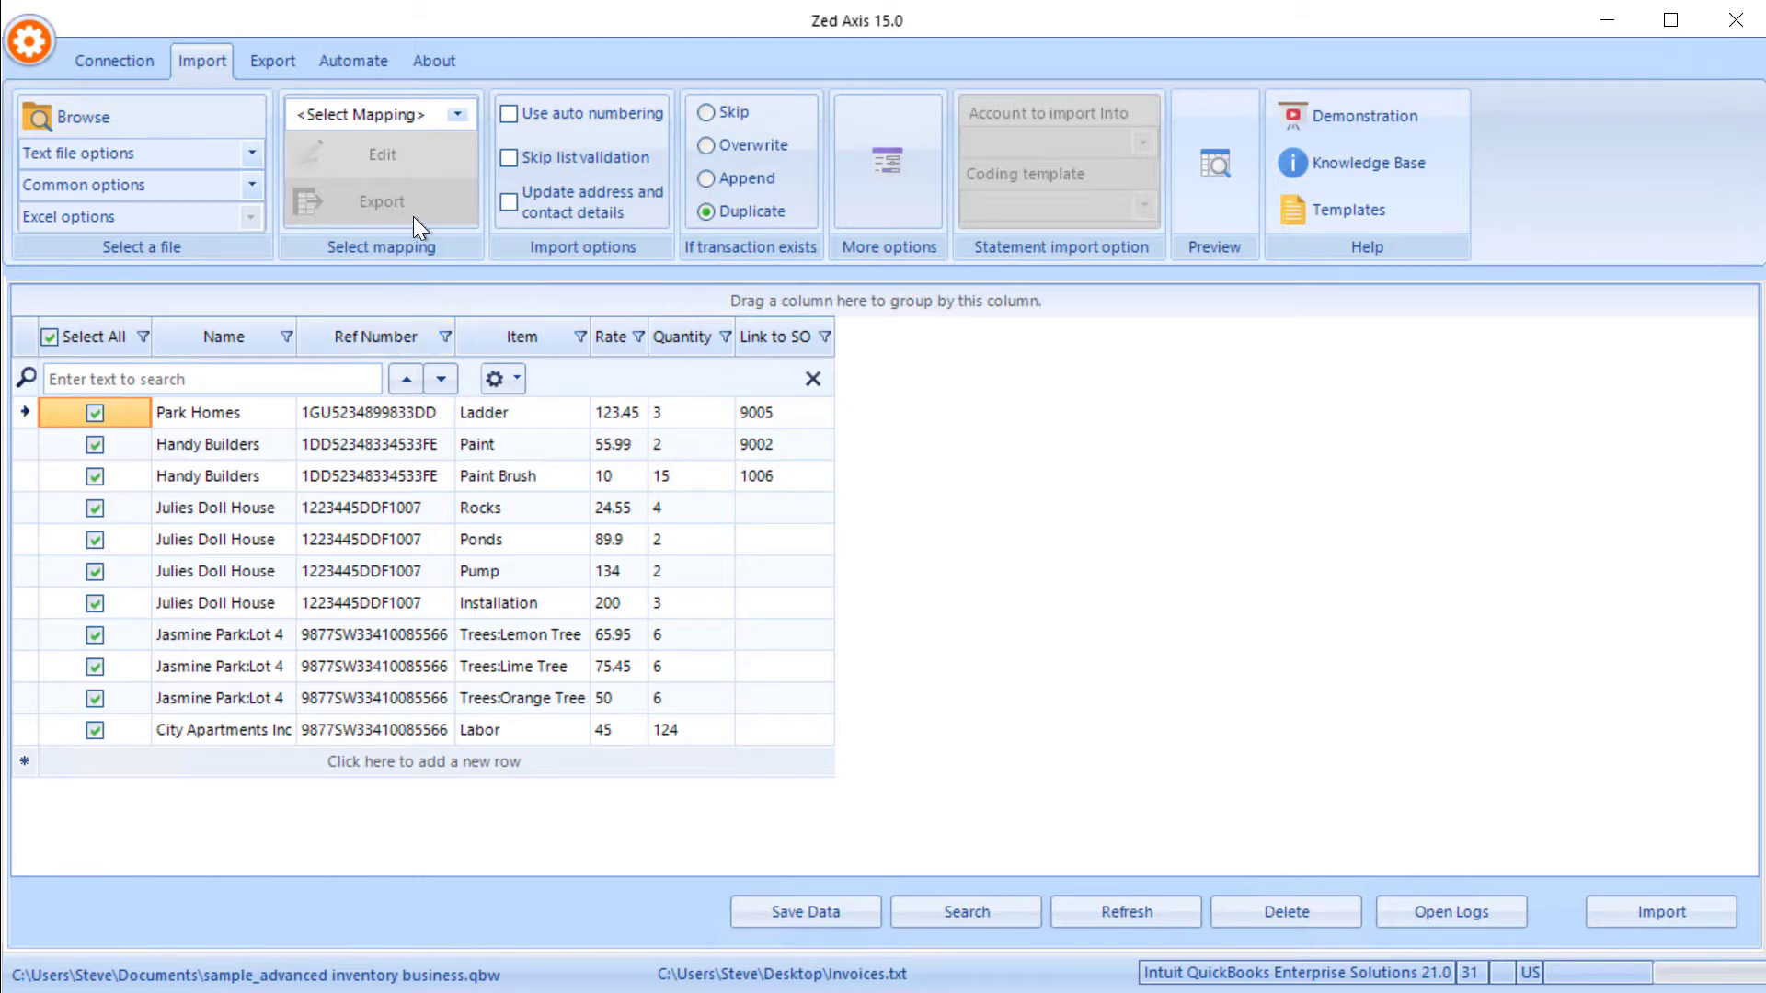
pyautogui.click(459, 116)
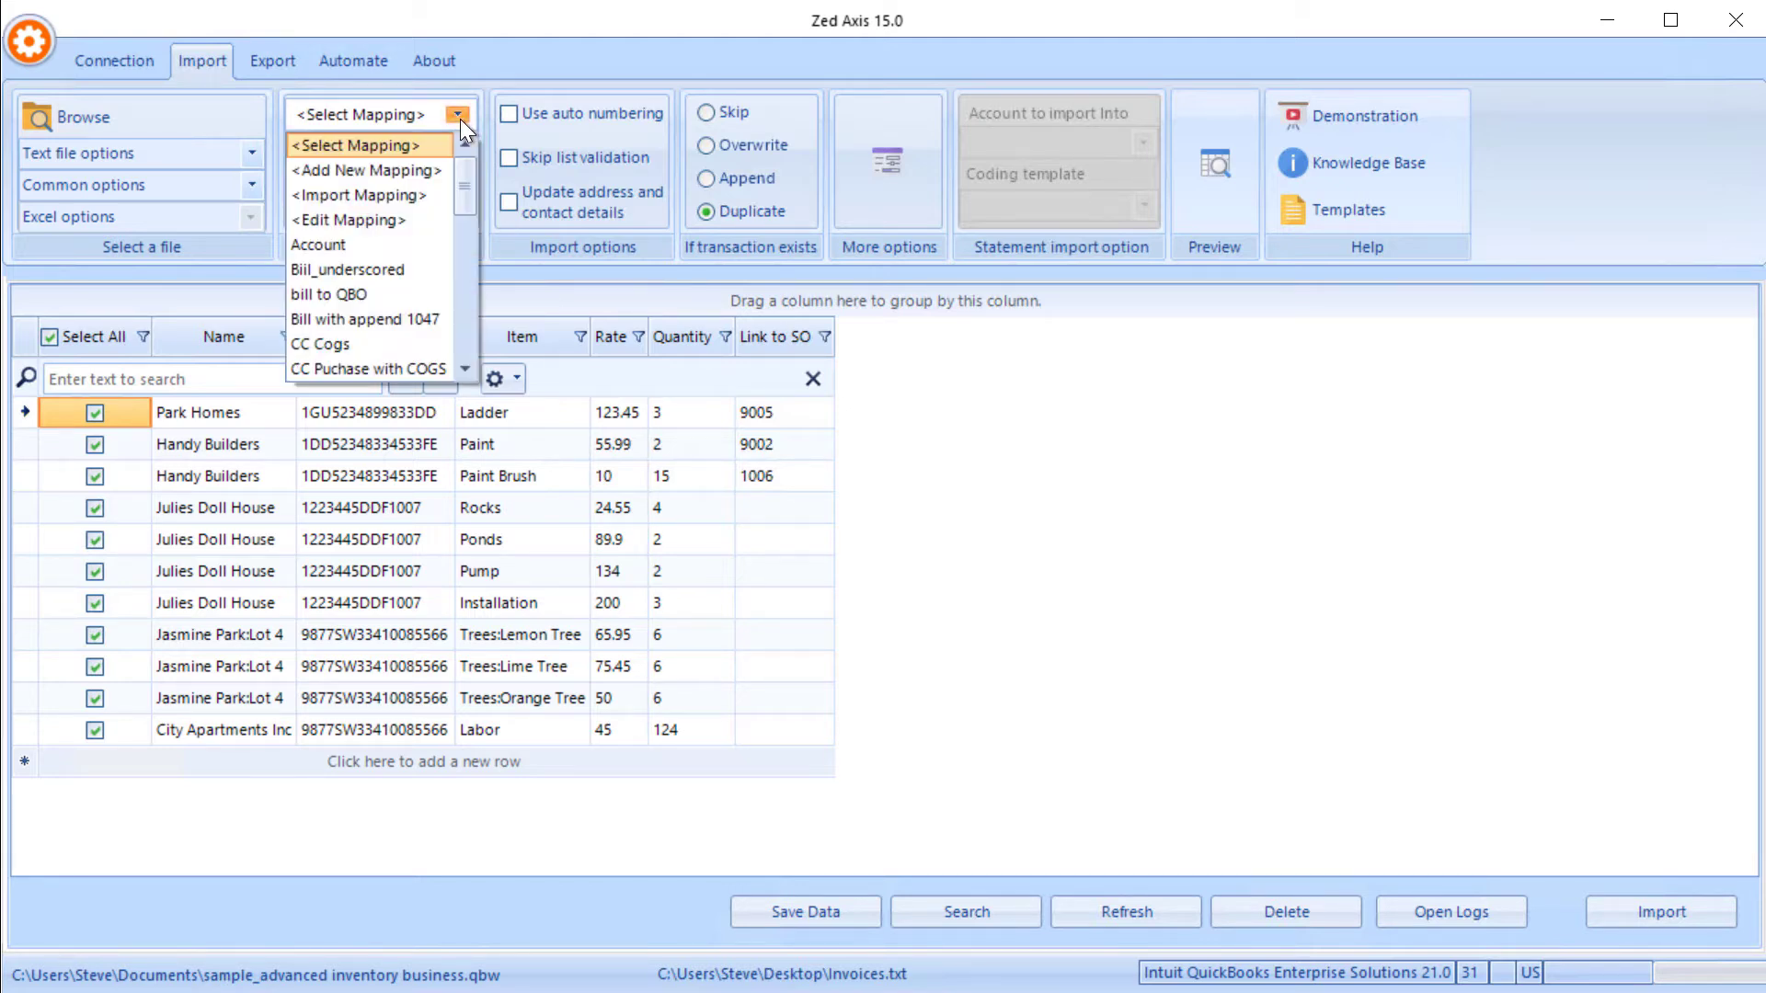
pyautogui.click(412, 169)
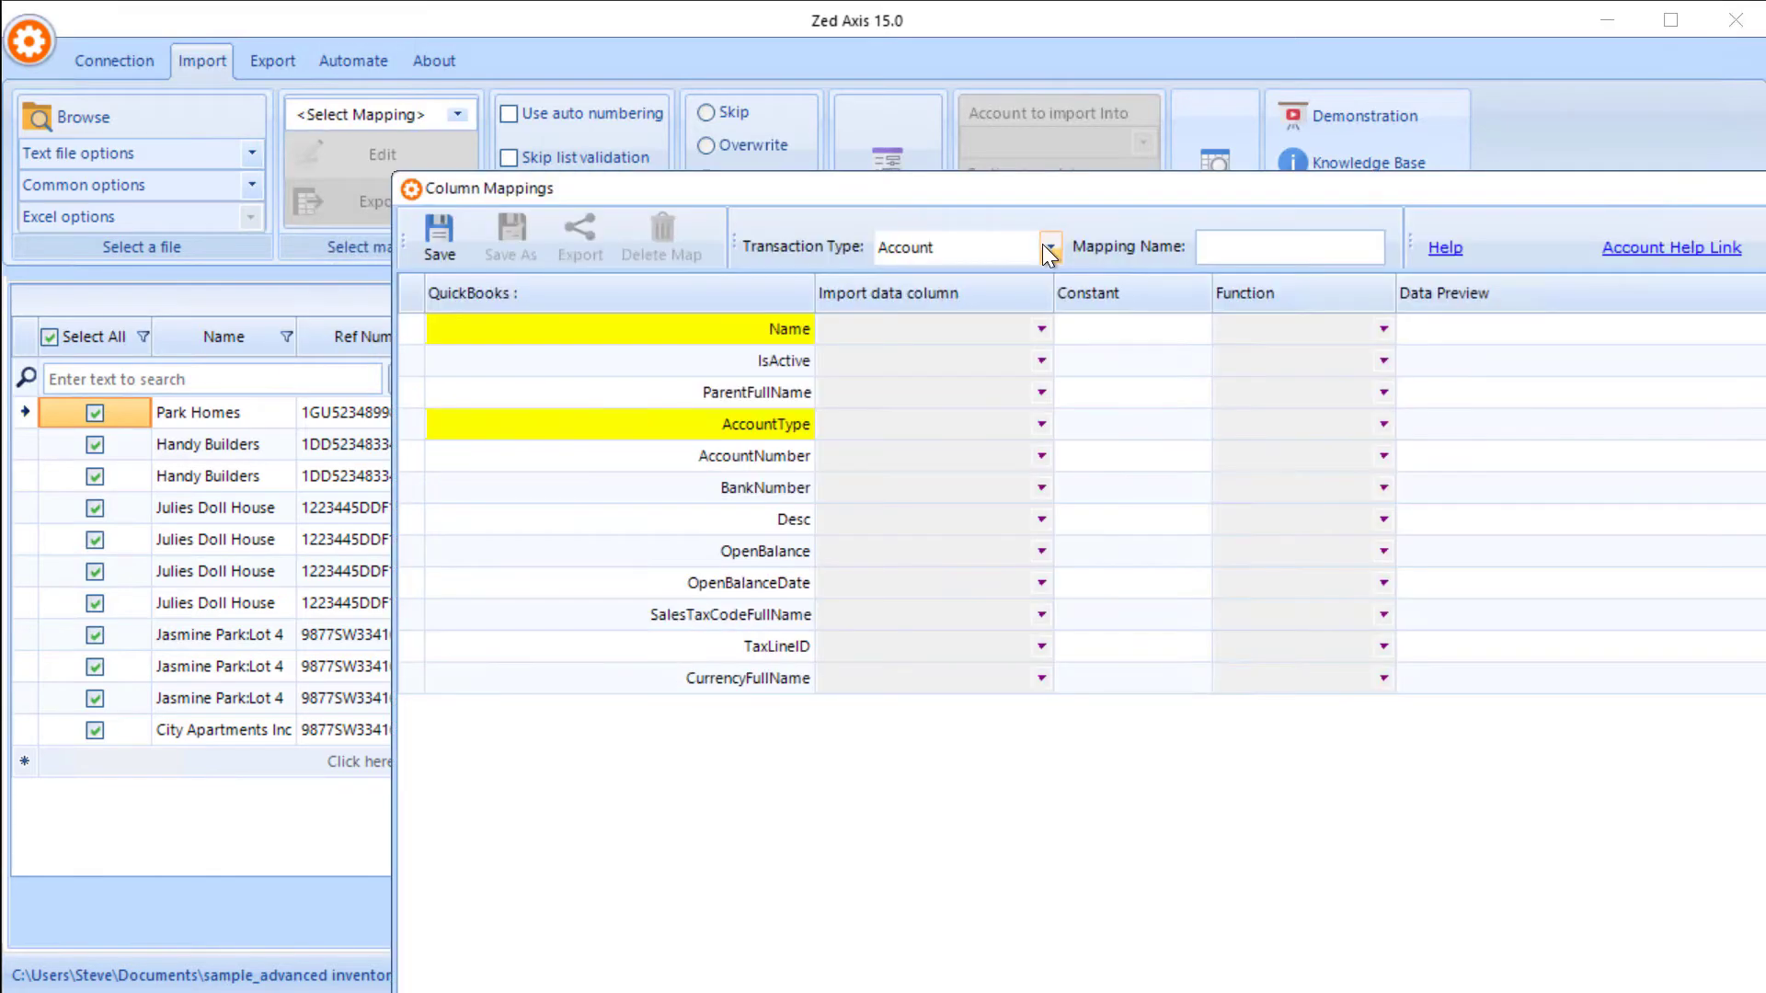
pyautogui.click(1050, 247)
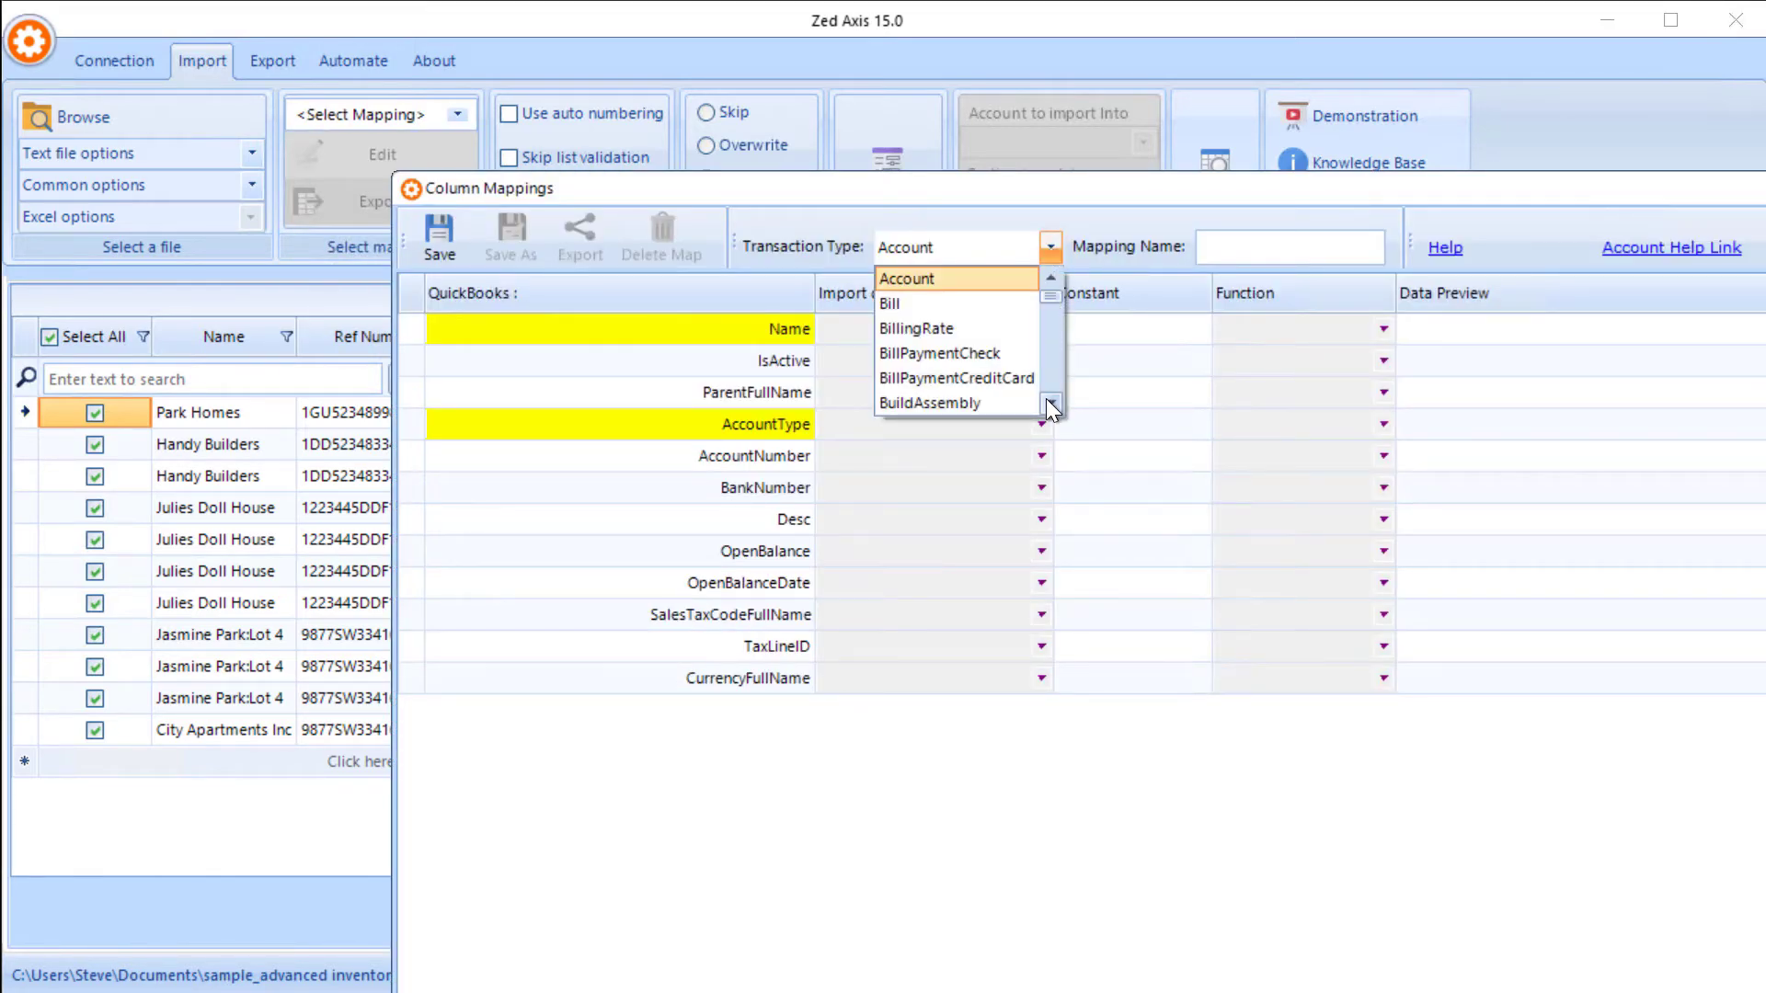
pyautogui.scroll(-5, 1045, 399)
# - Map CustomerRefFullName to the Name column and InvoiceRefNumber to the Ref Number column
pyautogui.click(1029, 328)
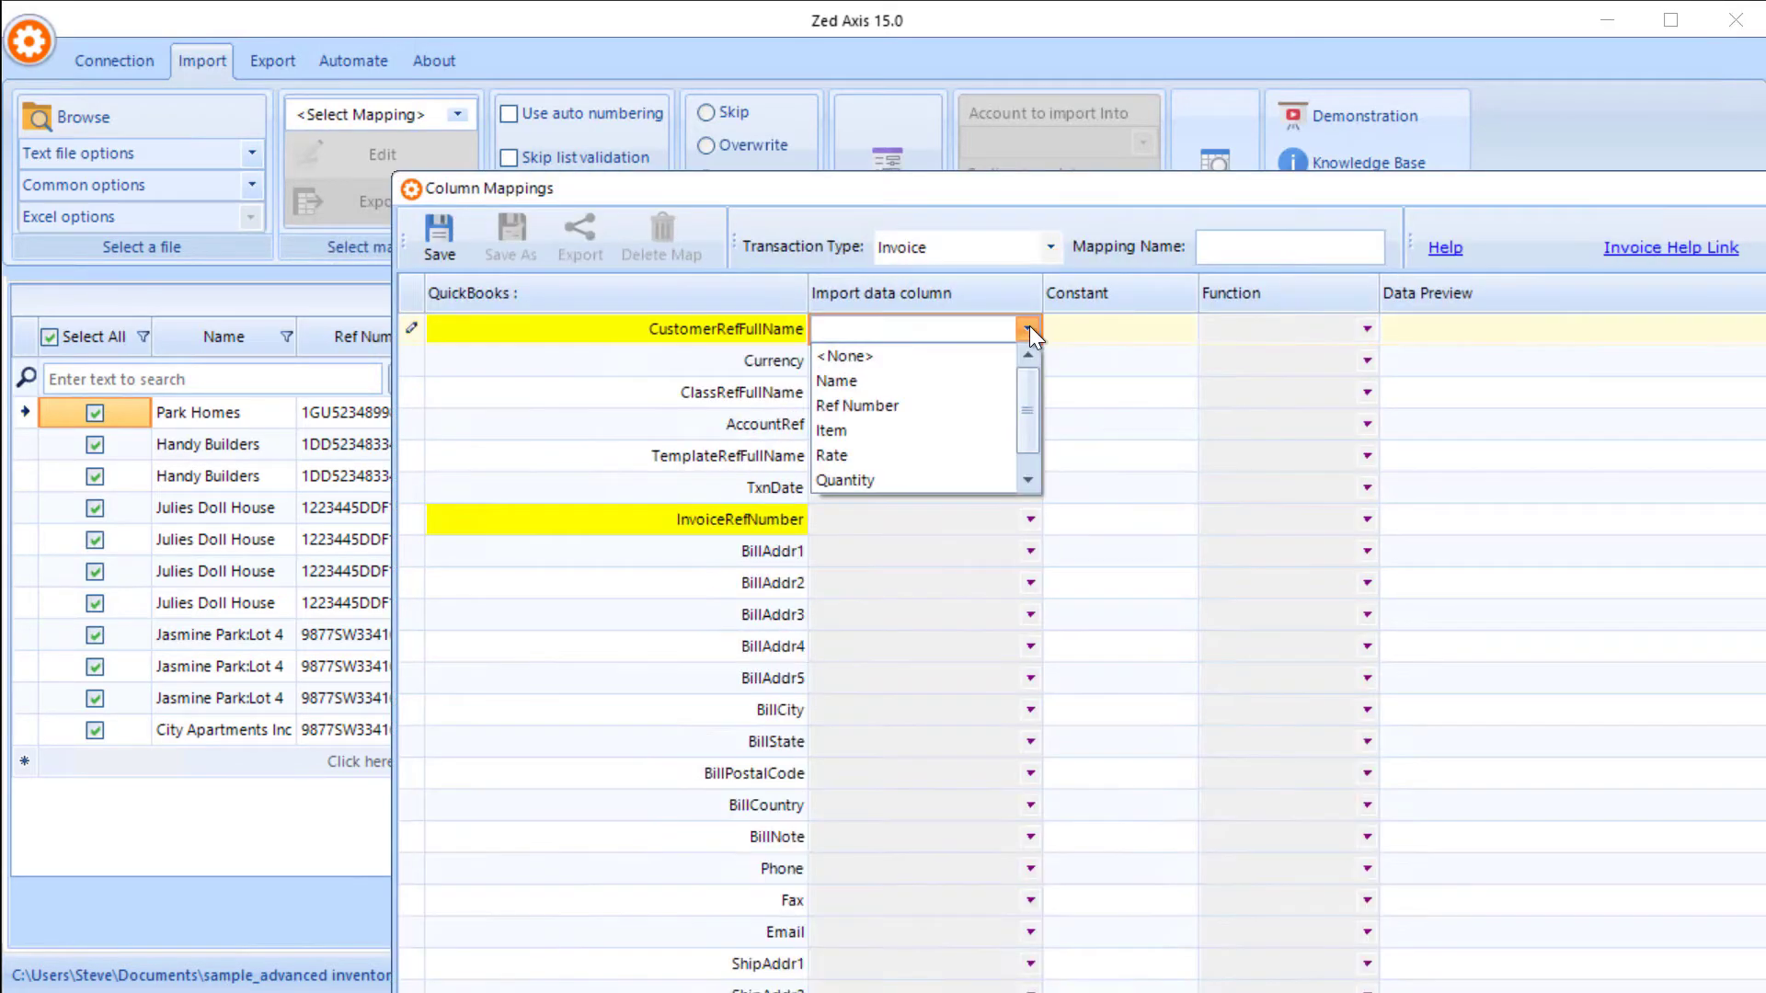
pyautogui.click(980, 383)
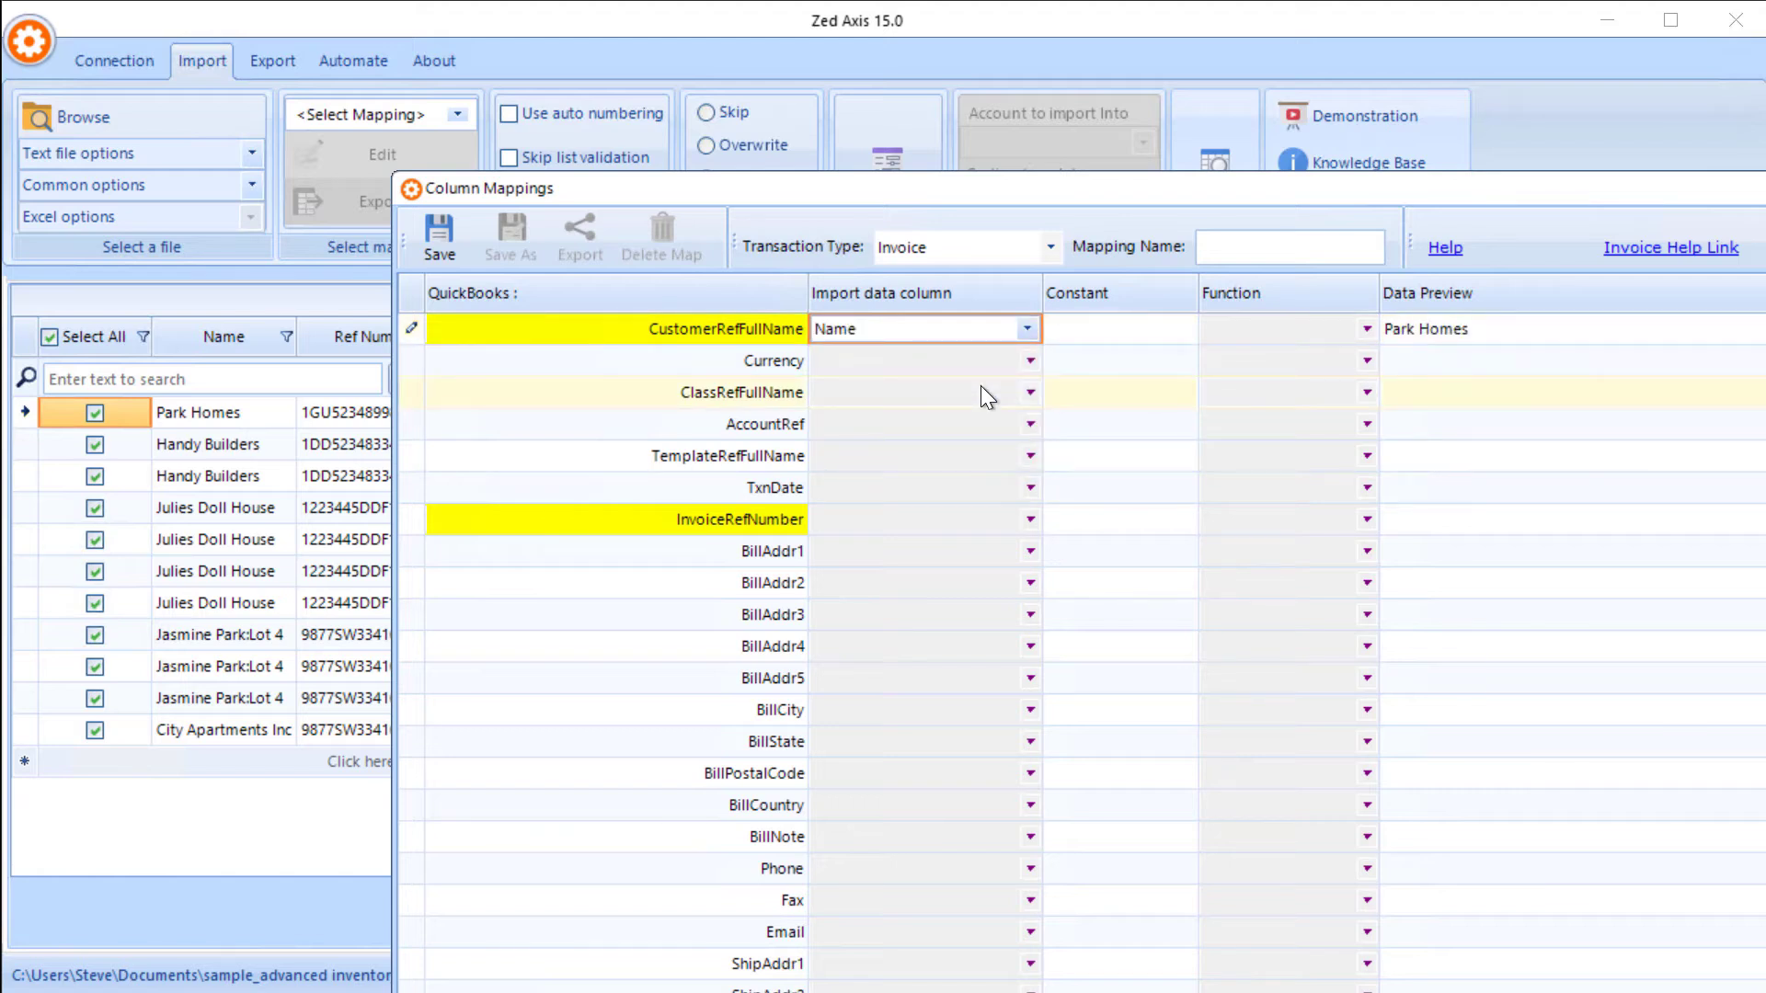
pyautogui.click(993, 520)
pyautogui.click(1026, 519)
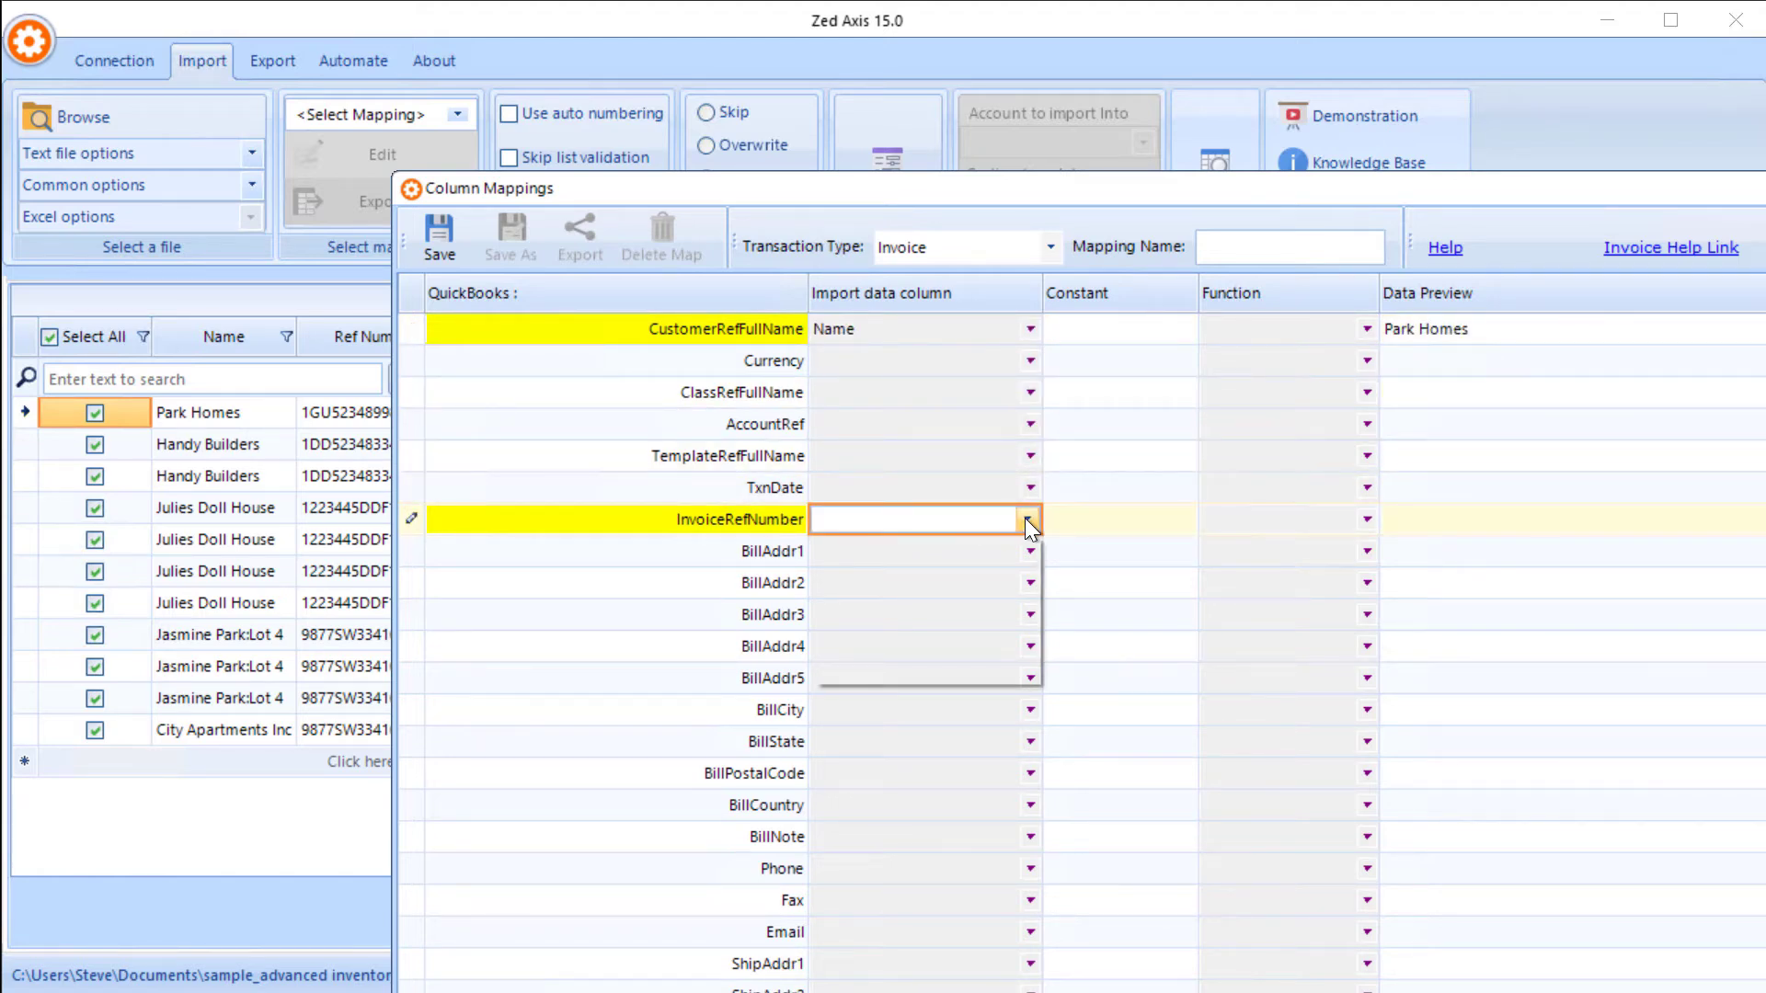
pyautogui.click(949, 590)
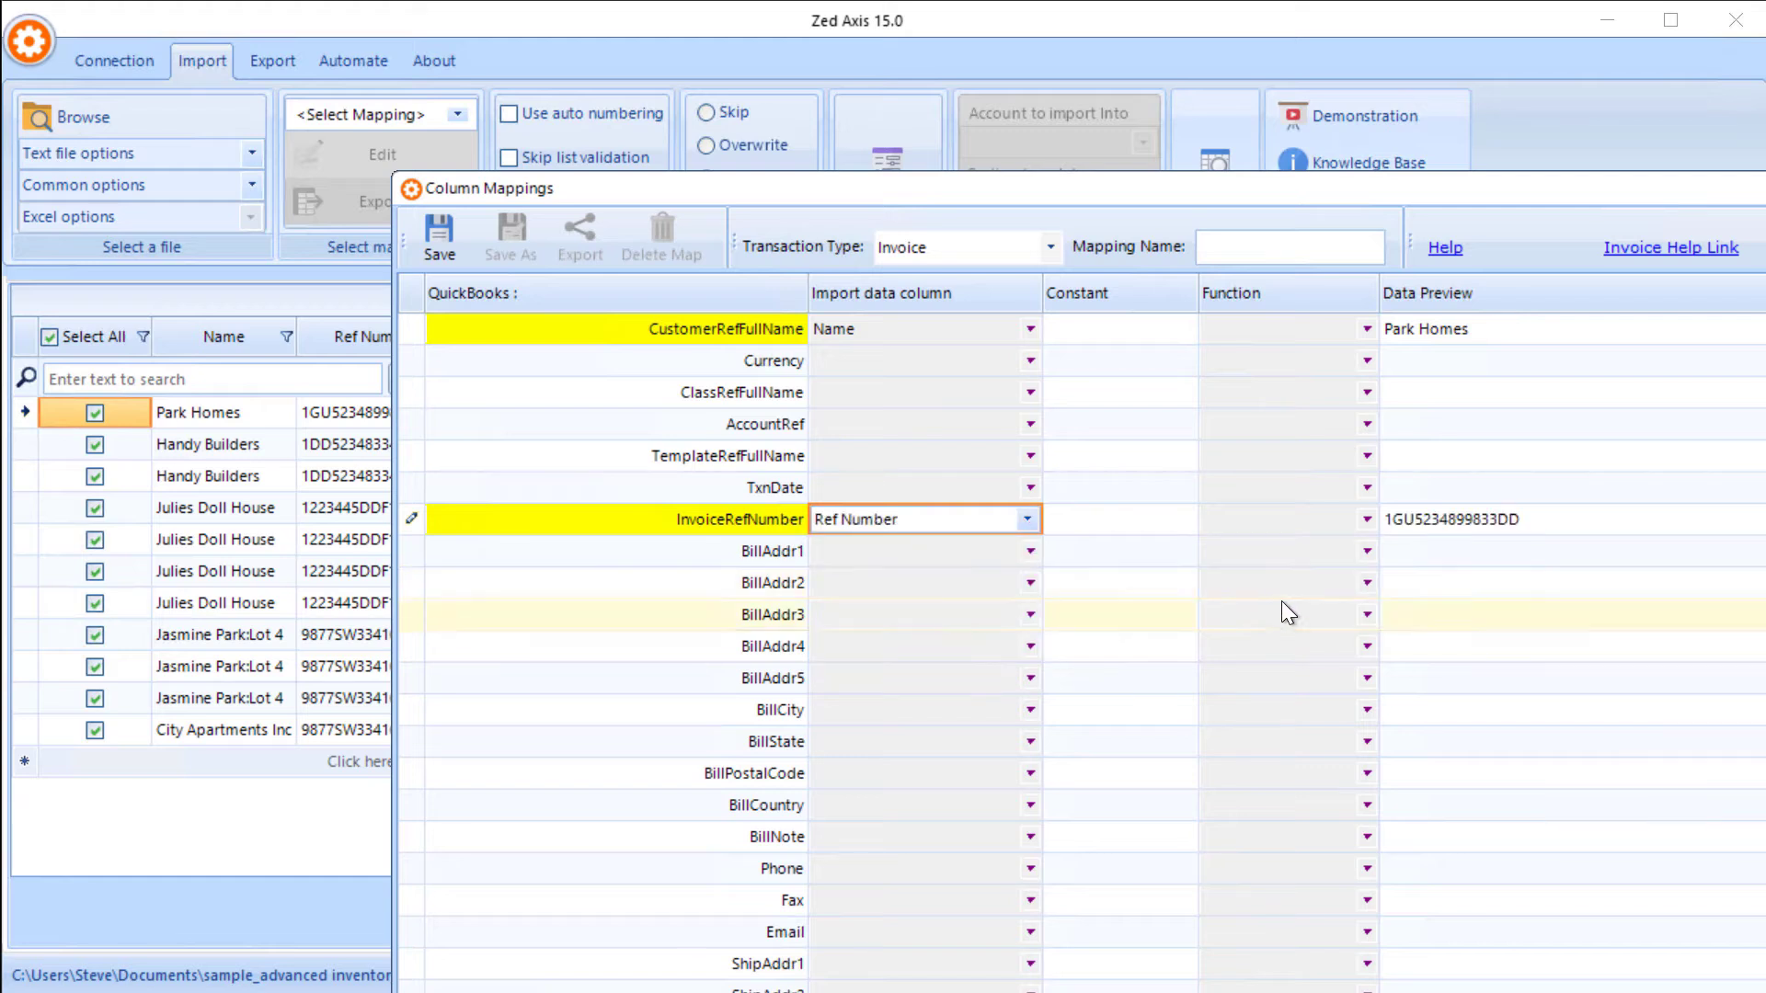
# - Add a new LEFT and RIGHT function named "Ref Number trim" for the InvoiceRefNumber field
pyautogui.click(1355, 517)
pyautogui.click(1366, 521)
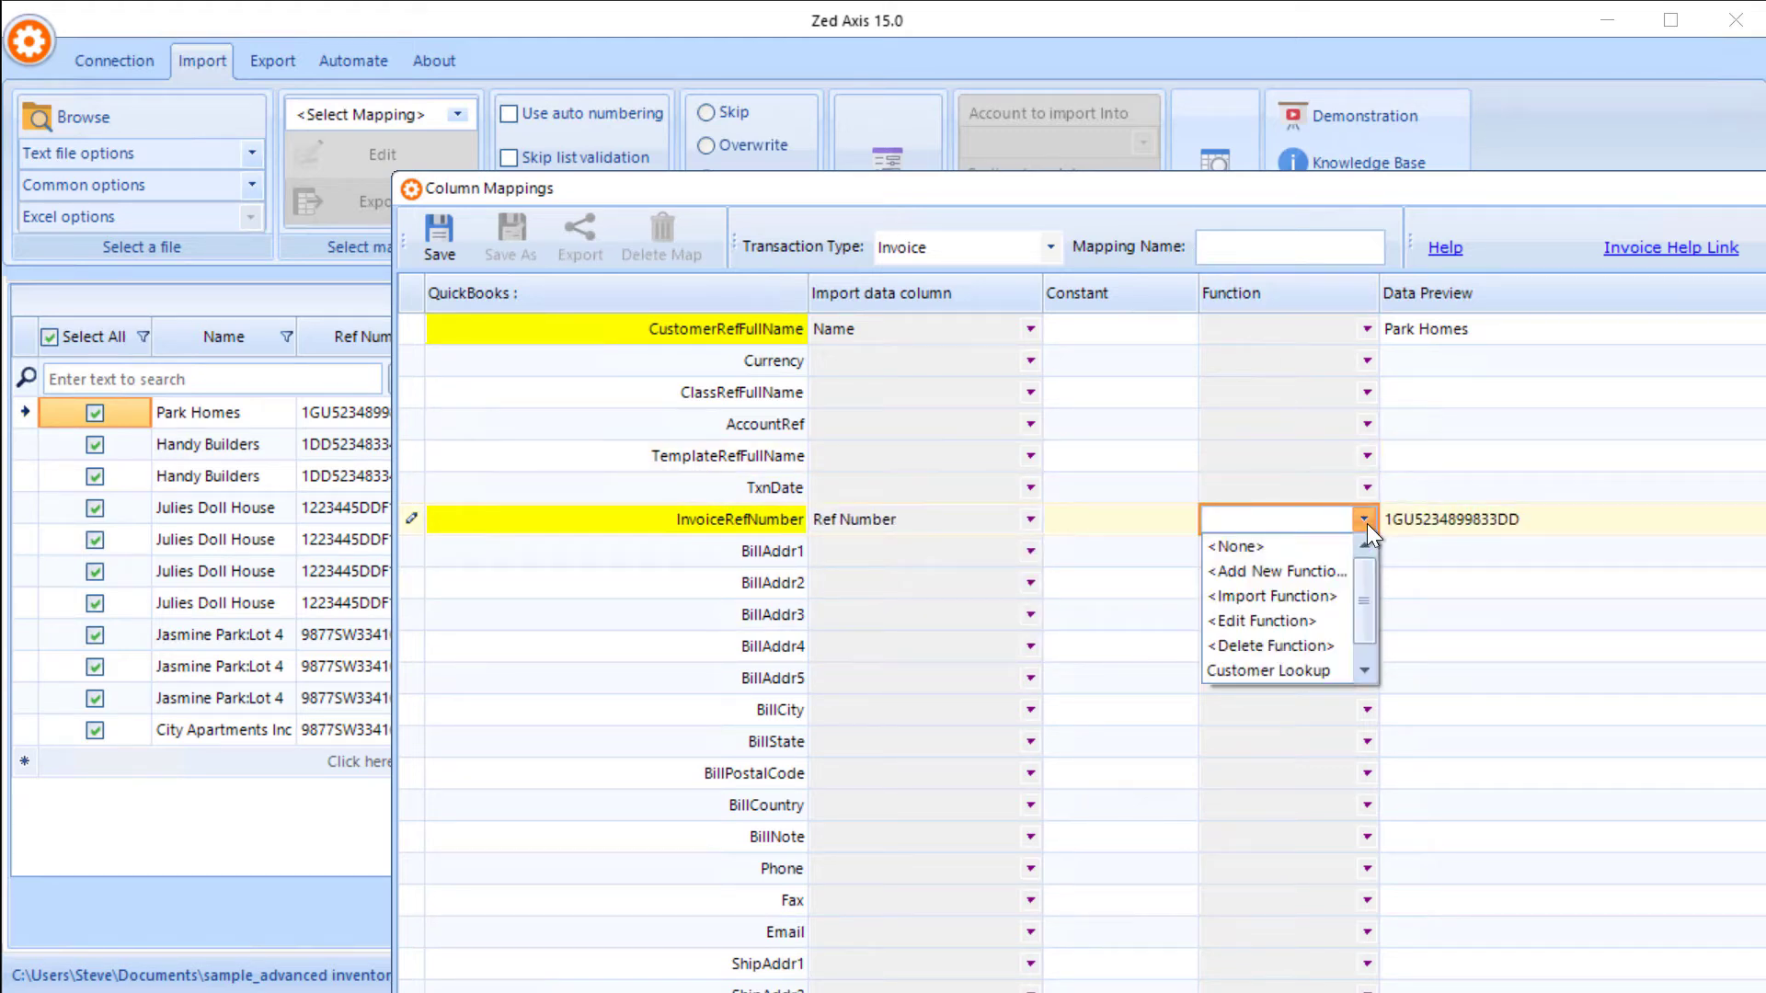
pyautogui.click(1315, 578)
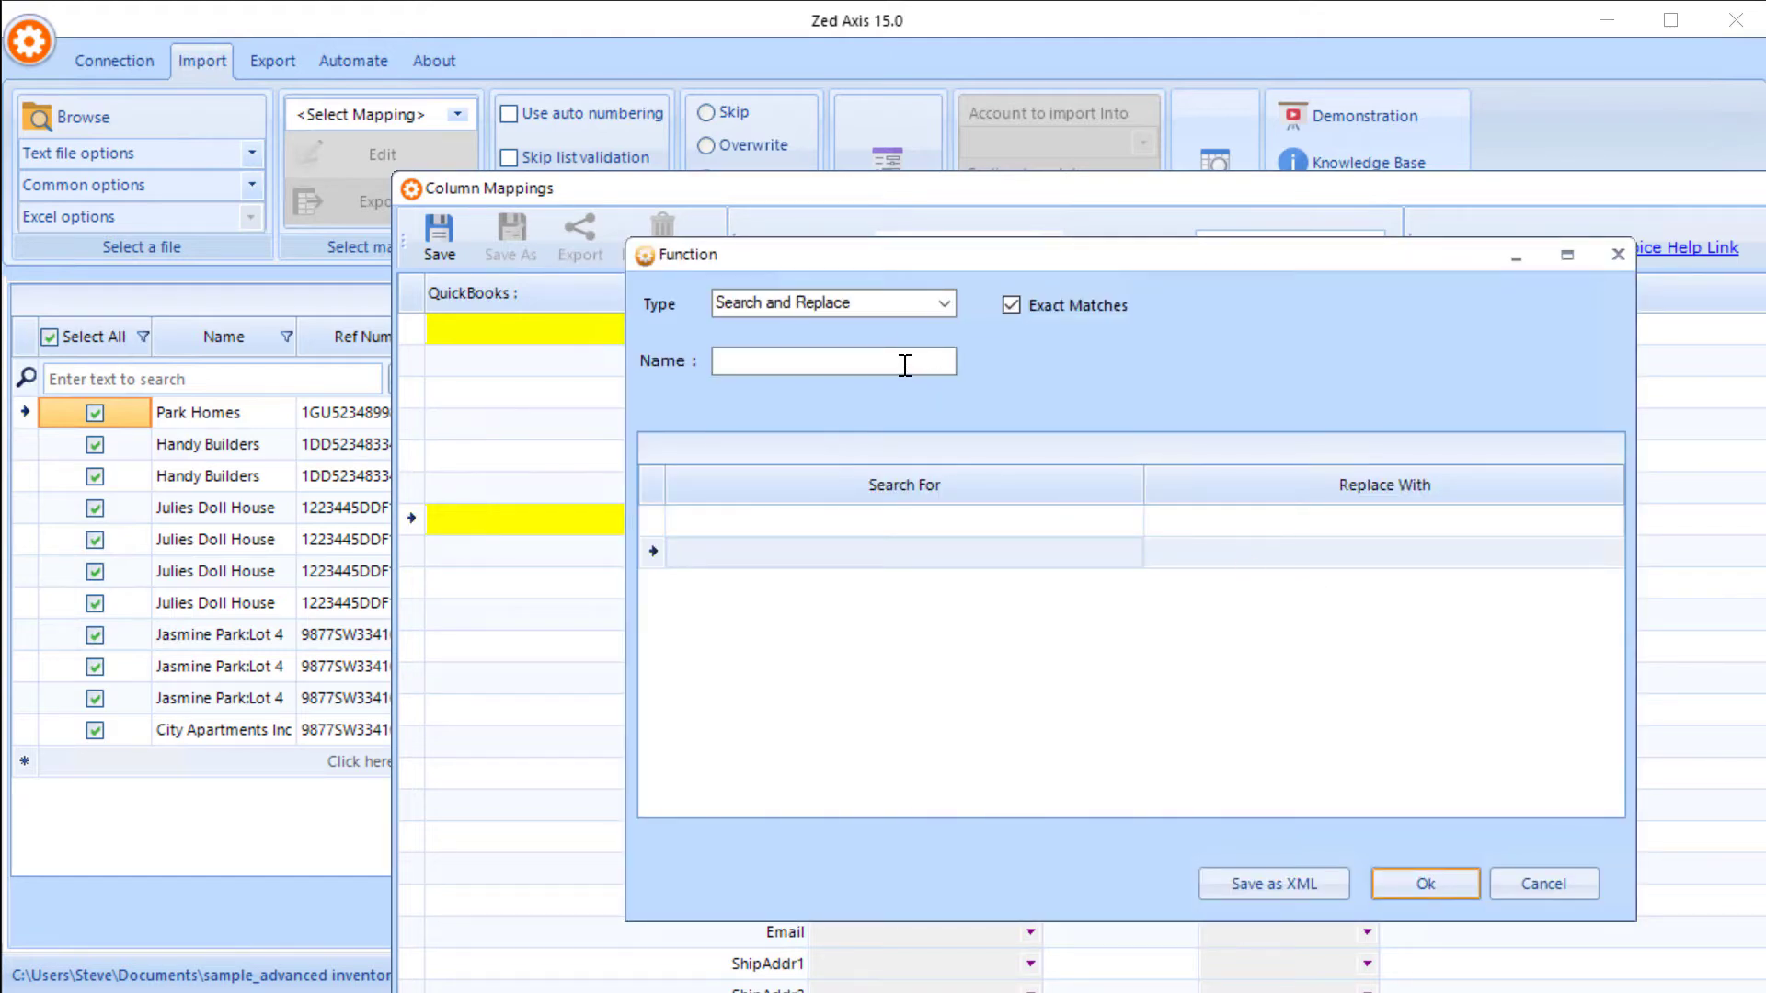
pyautogui.click(944, 305)
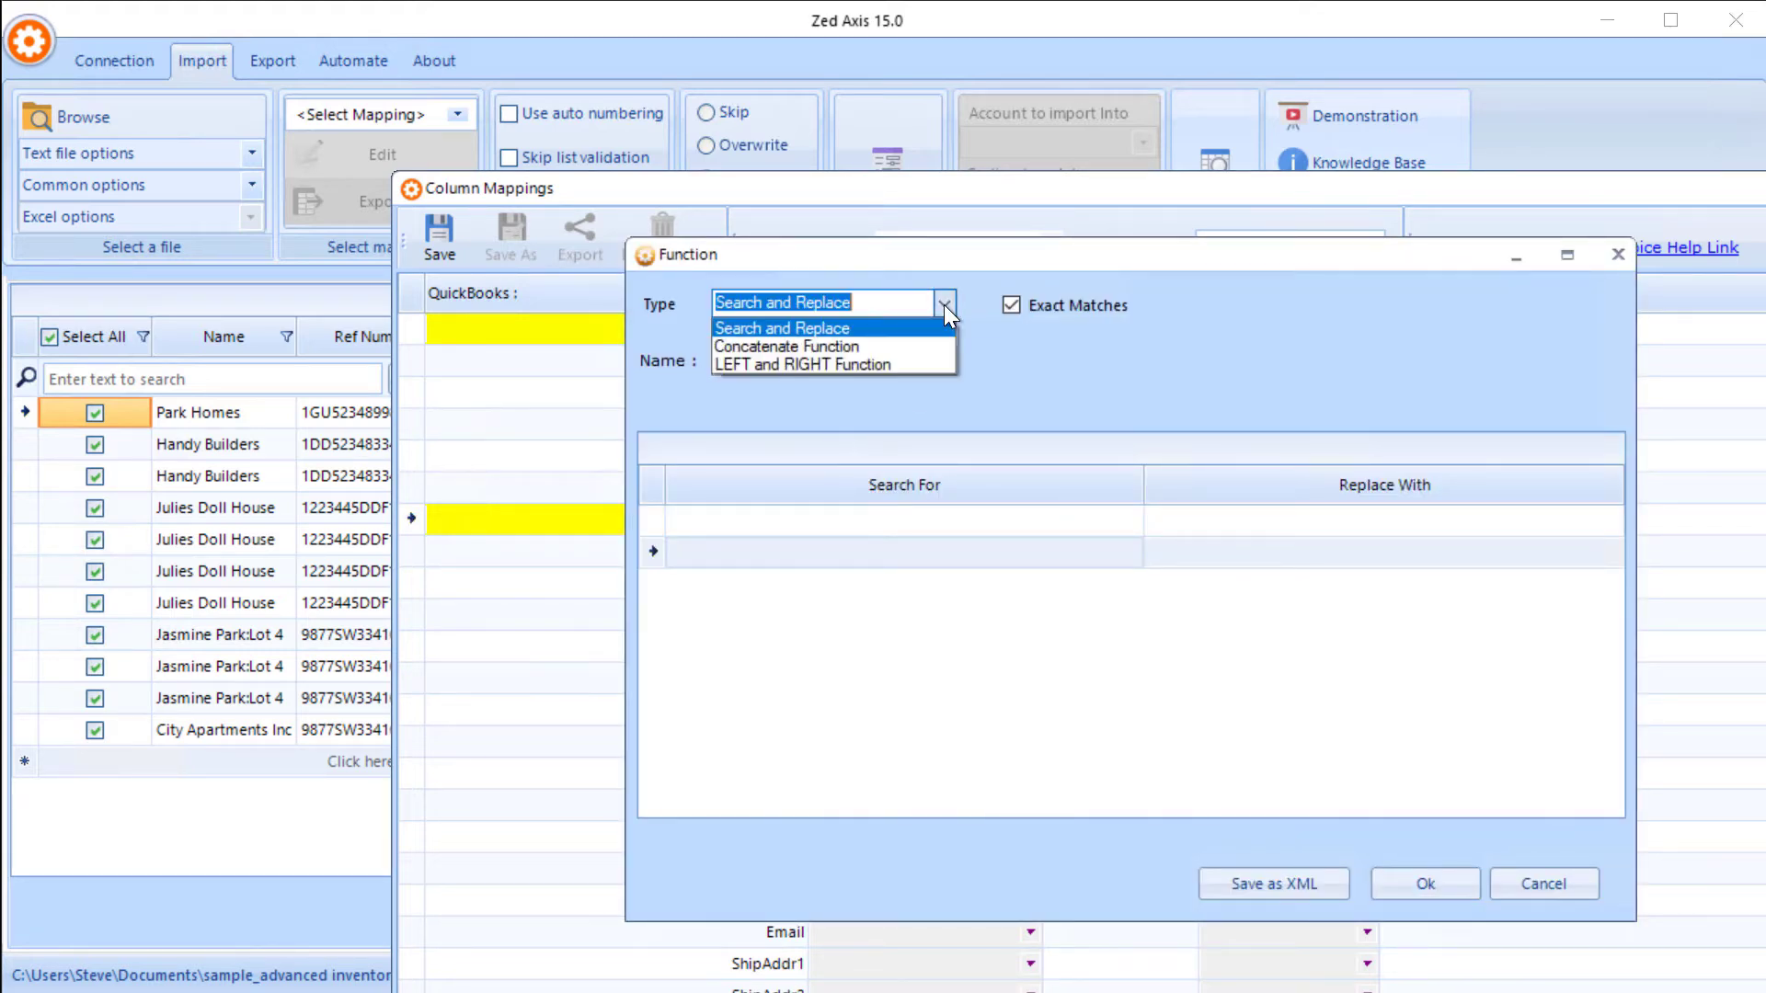
pyautogui.click(918, 364)
pyautogui.click(858, 358)
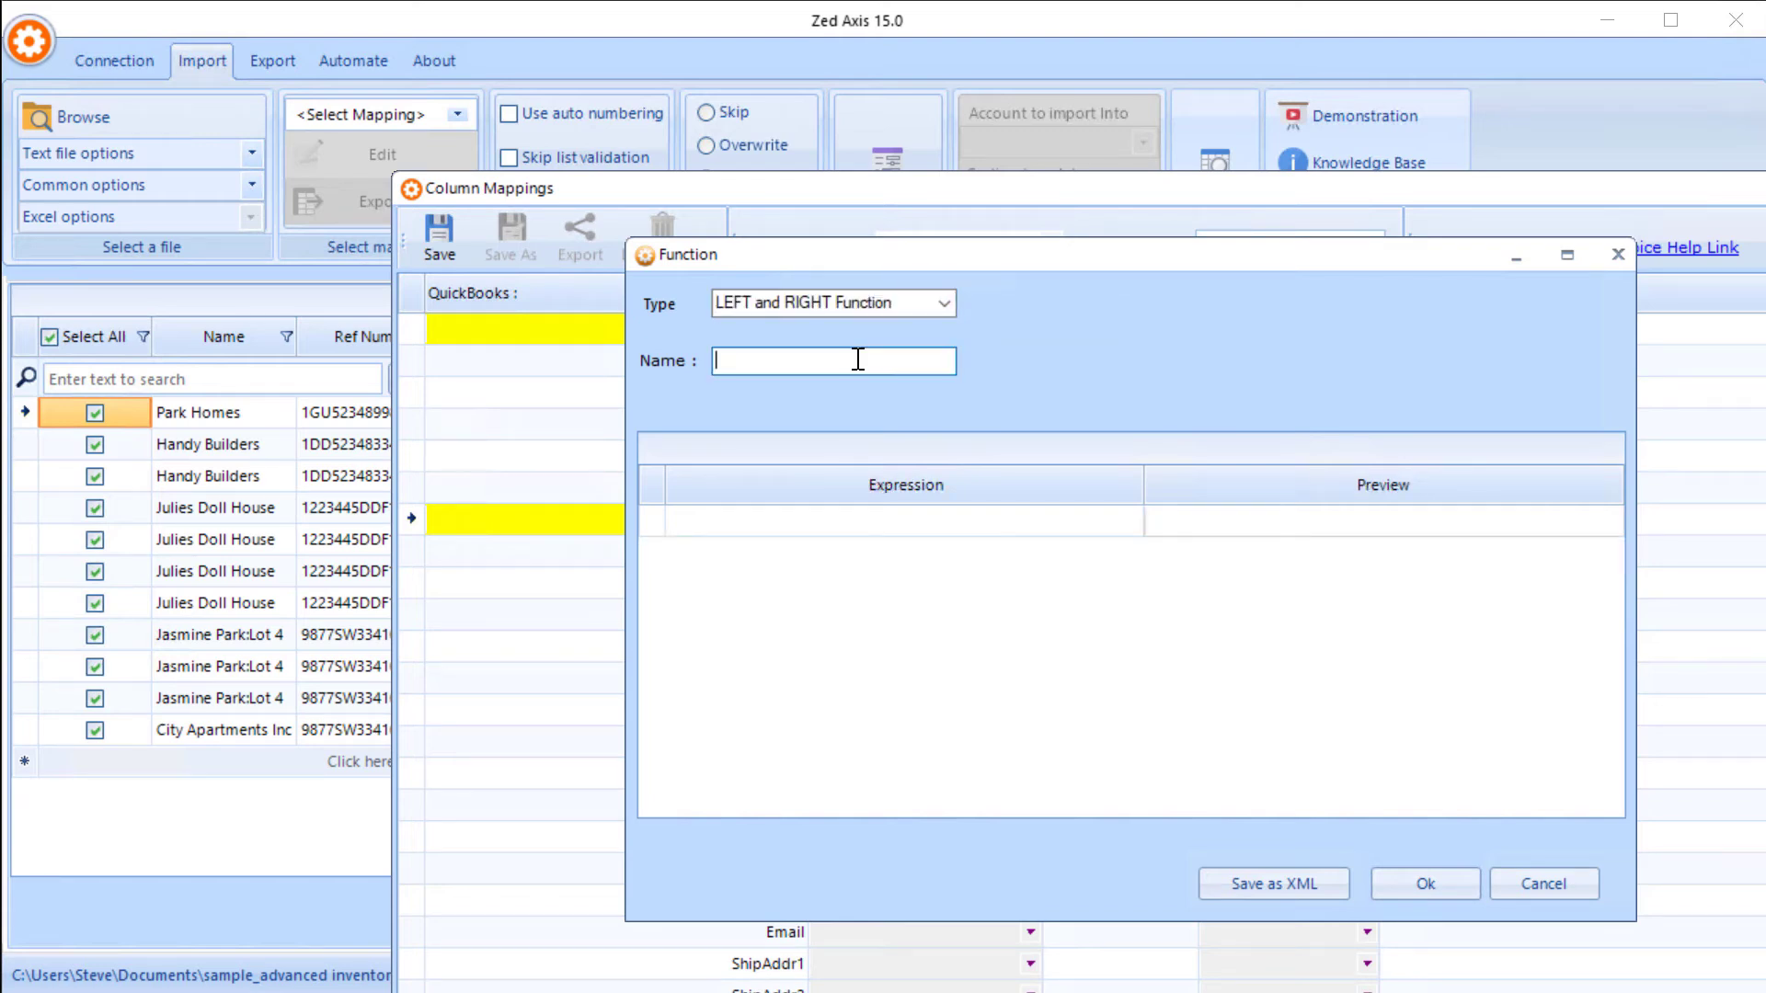
pyautogui.write('Ref Number trim')
# - Enter the expression RIGHT("Ref Number",10) for the trim function and save the function
pyautogui.click(774, 526)
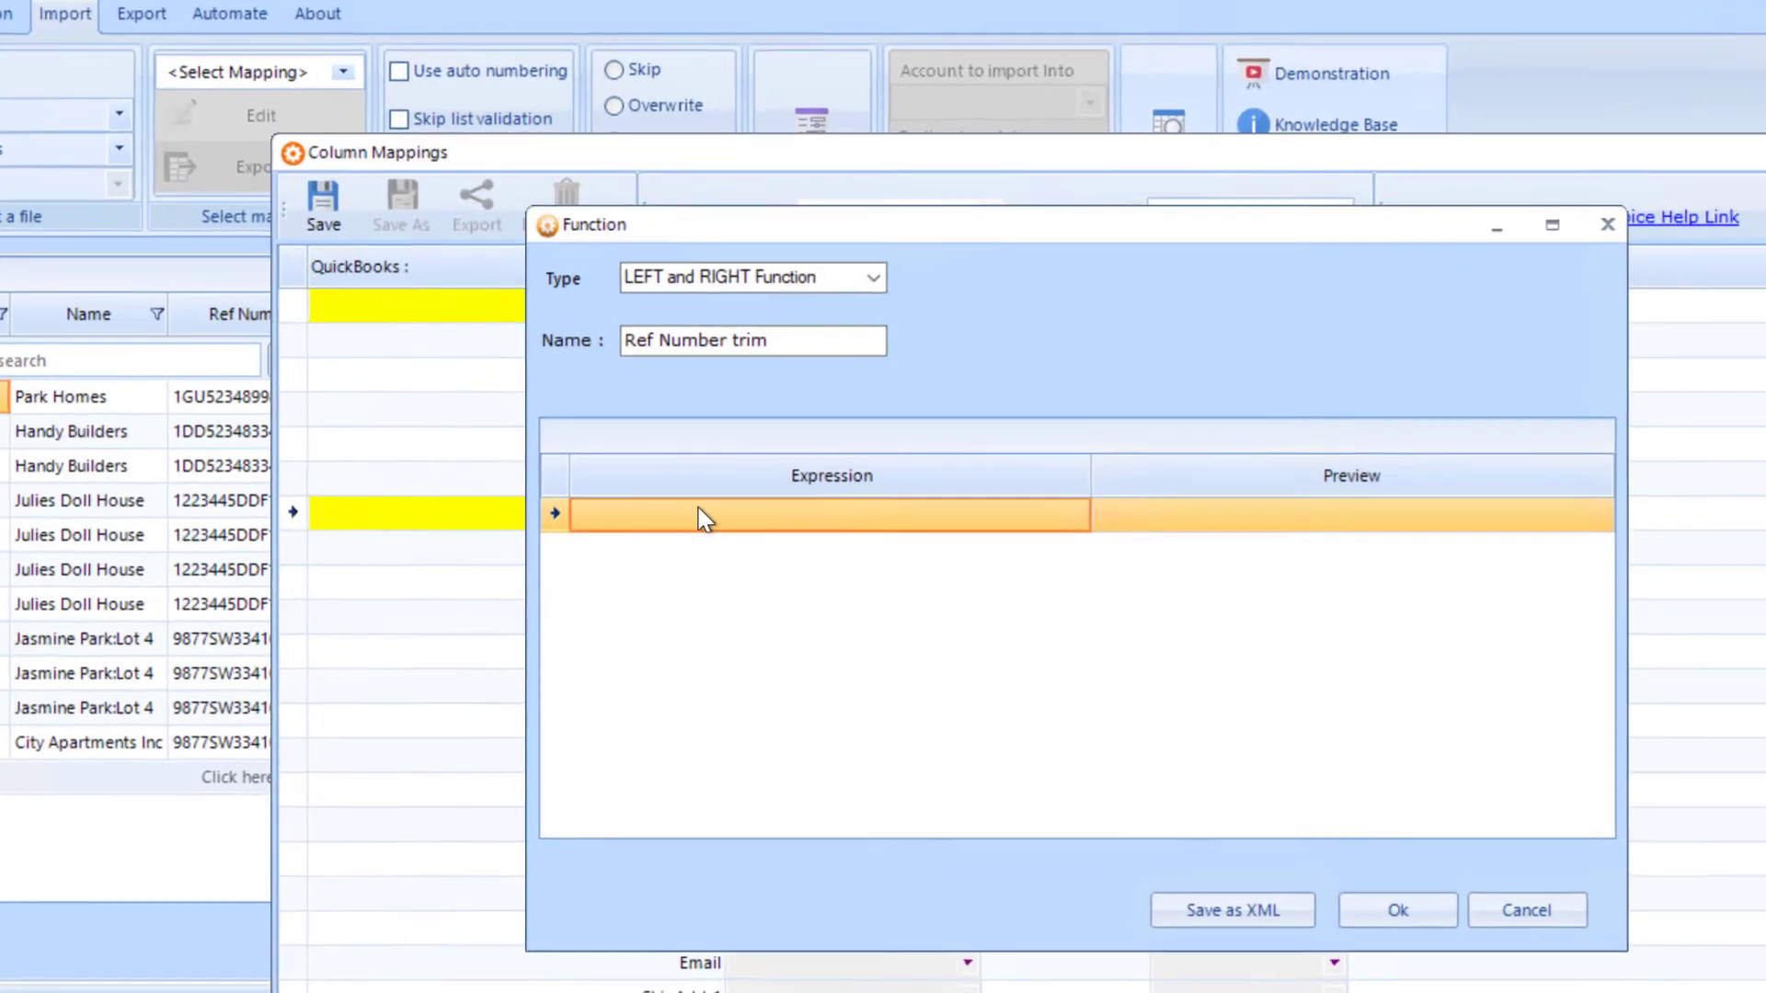
pyautogui.click(786, 518)
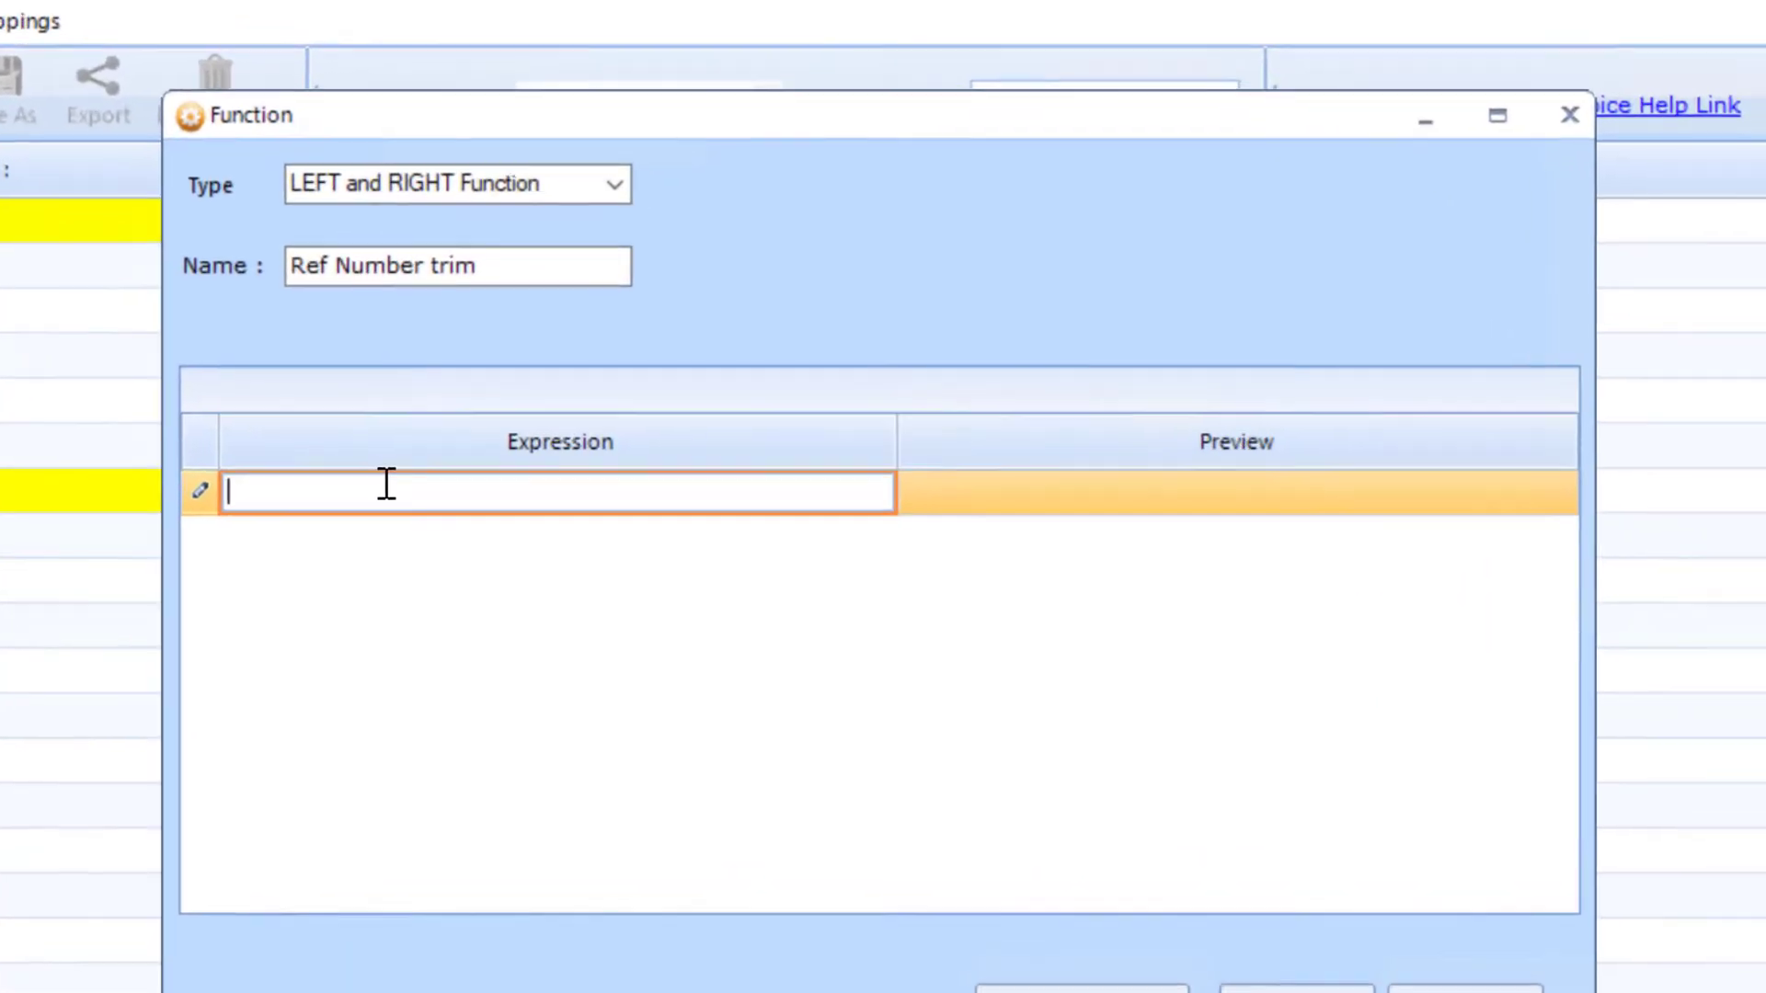
pyautogui.write('RIGHT')
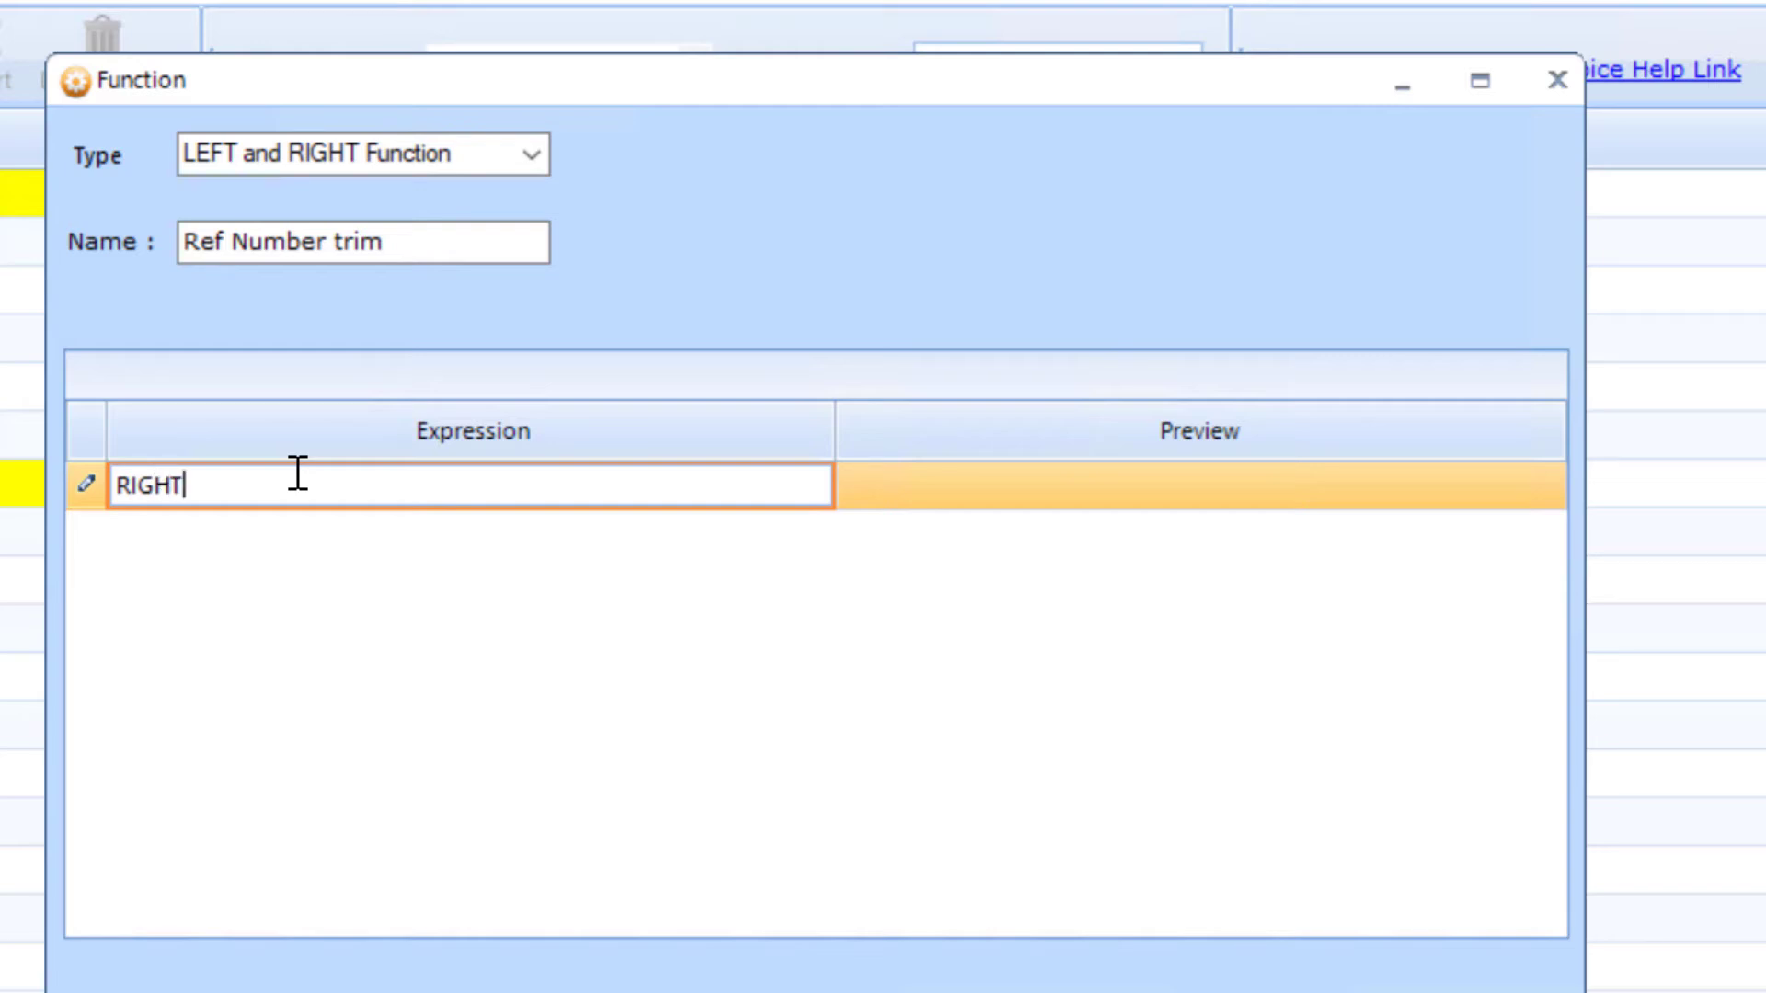
pyautogui.write('("')
pyautogui.press('BackSpace')
pyautogui.write("'")
pyautogui.write('Ref')
pyautogui.write(' Numbe')
pyautogui.write('r')
pyautogui.write('"')
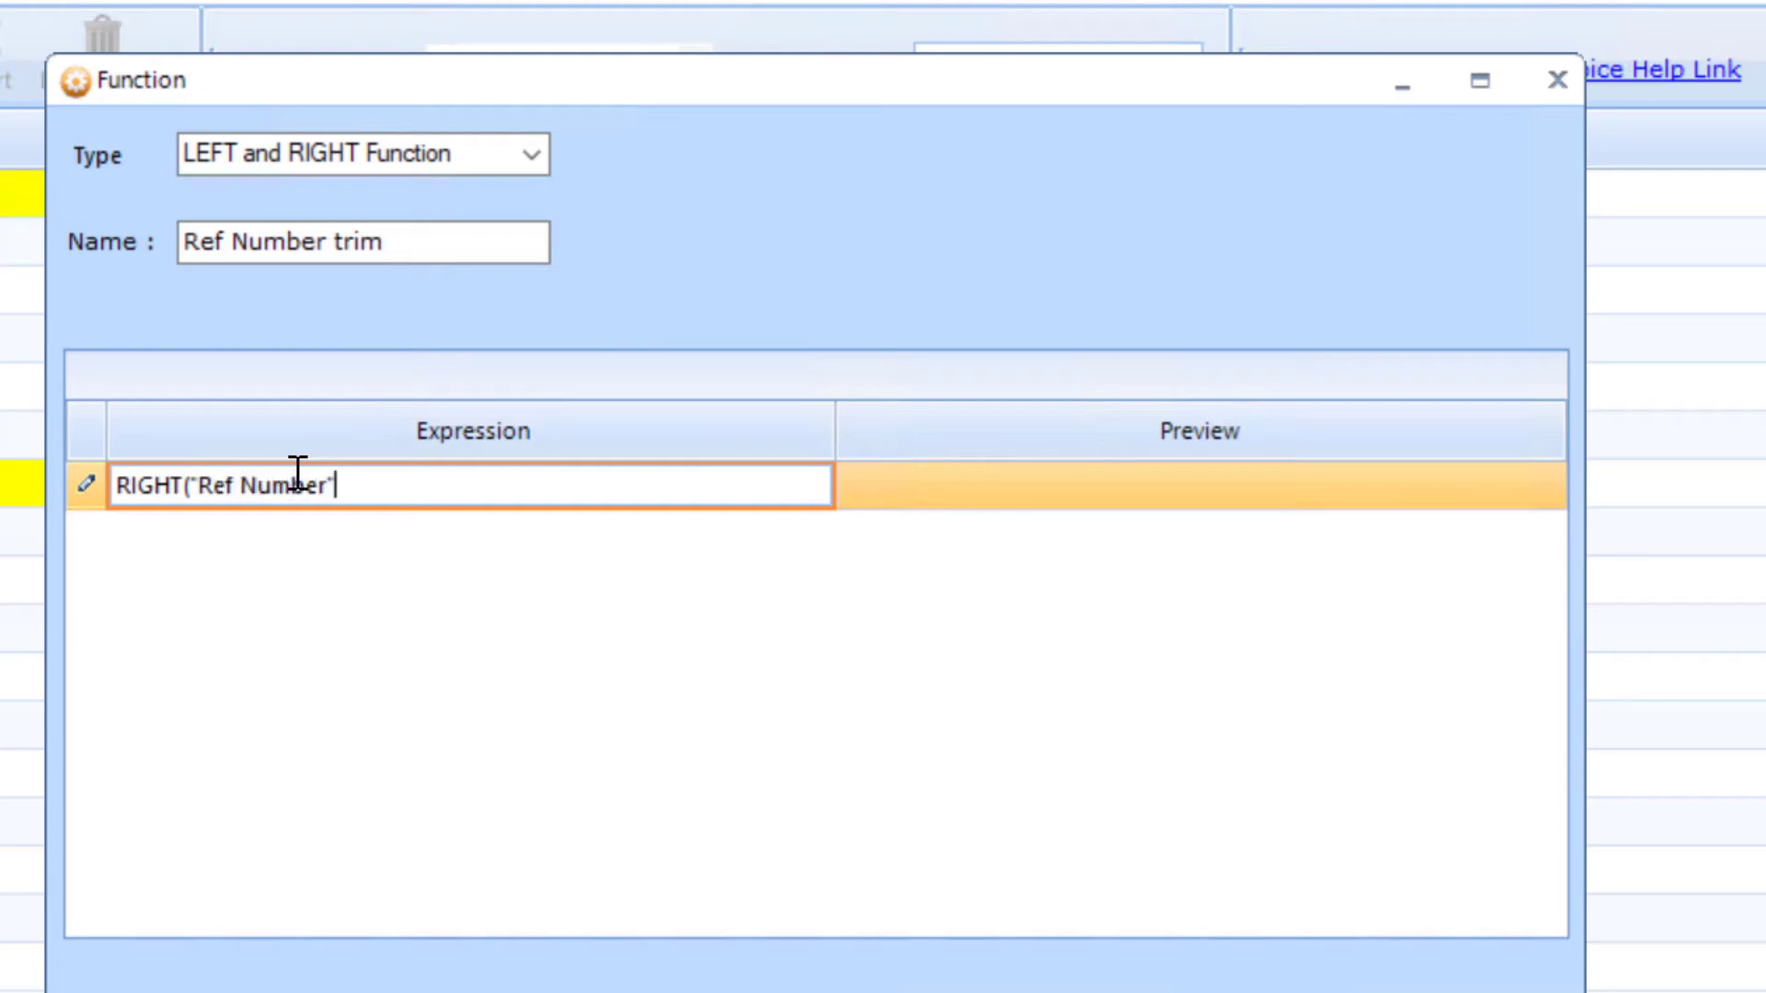
pyautogui.write(',')
pyautogui.write('10)')
pyautogui.press('Return')
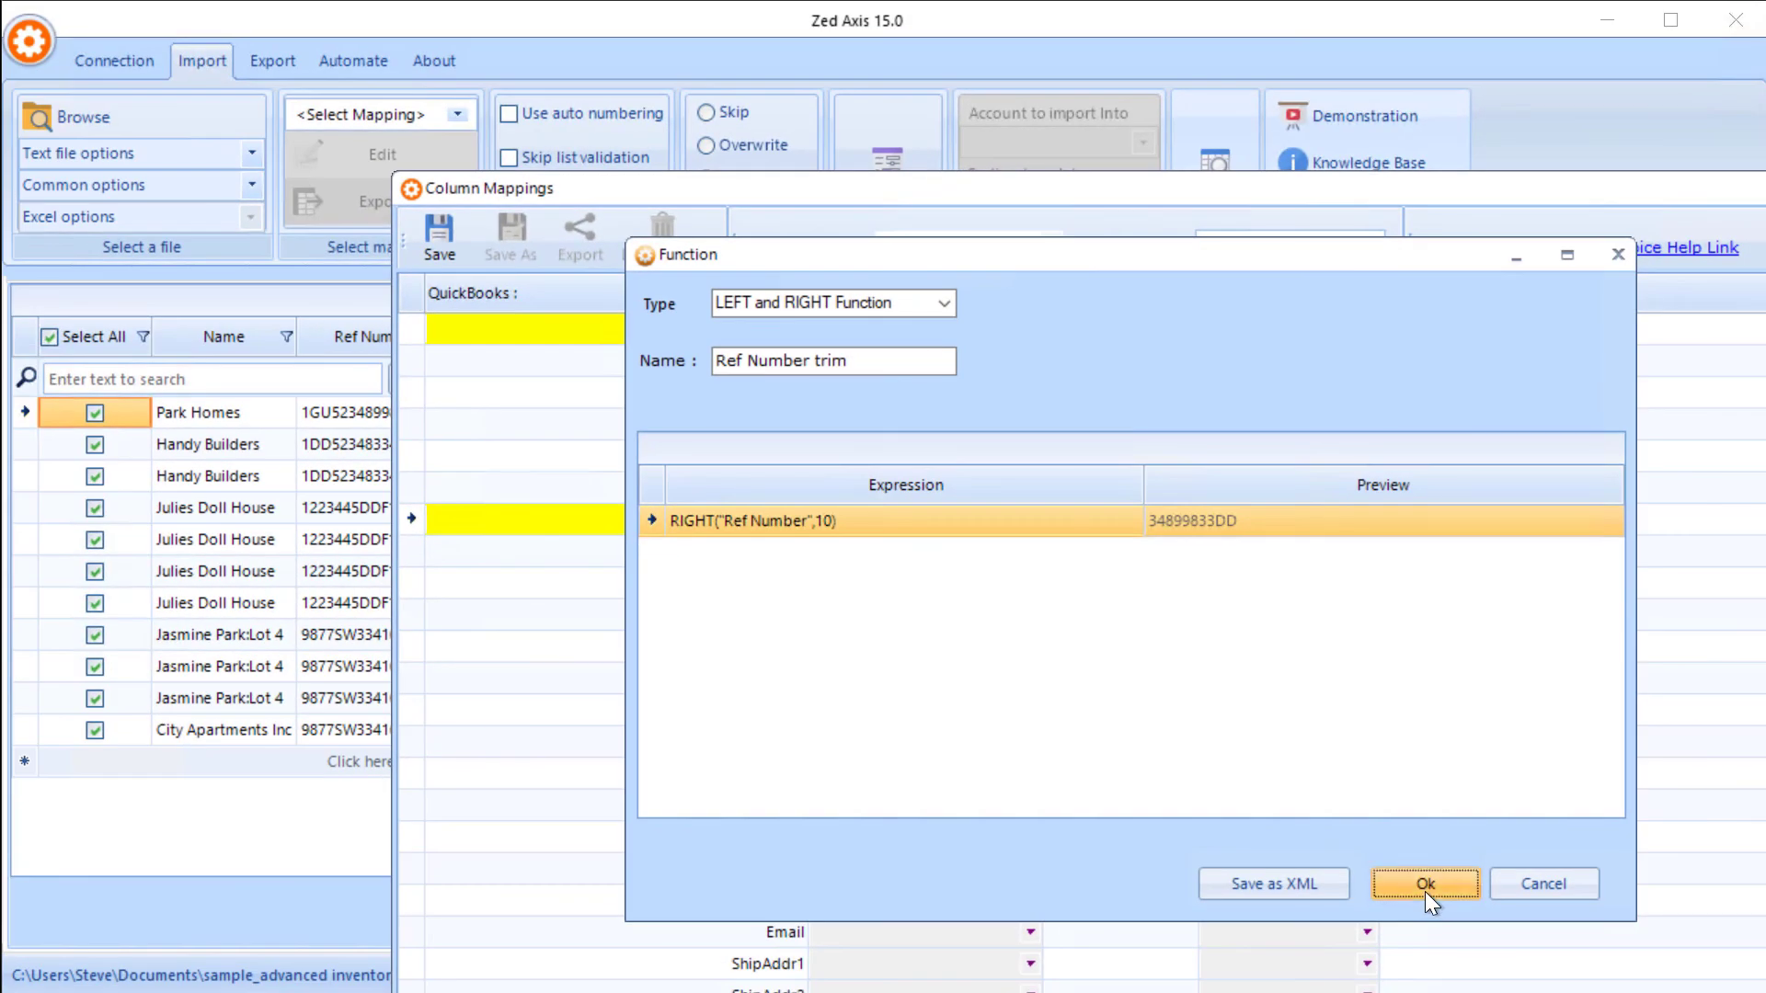
pyautogui.click(1426, 885)
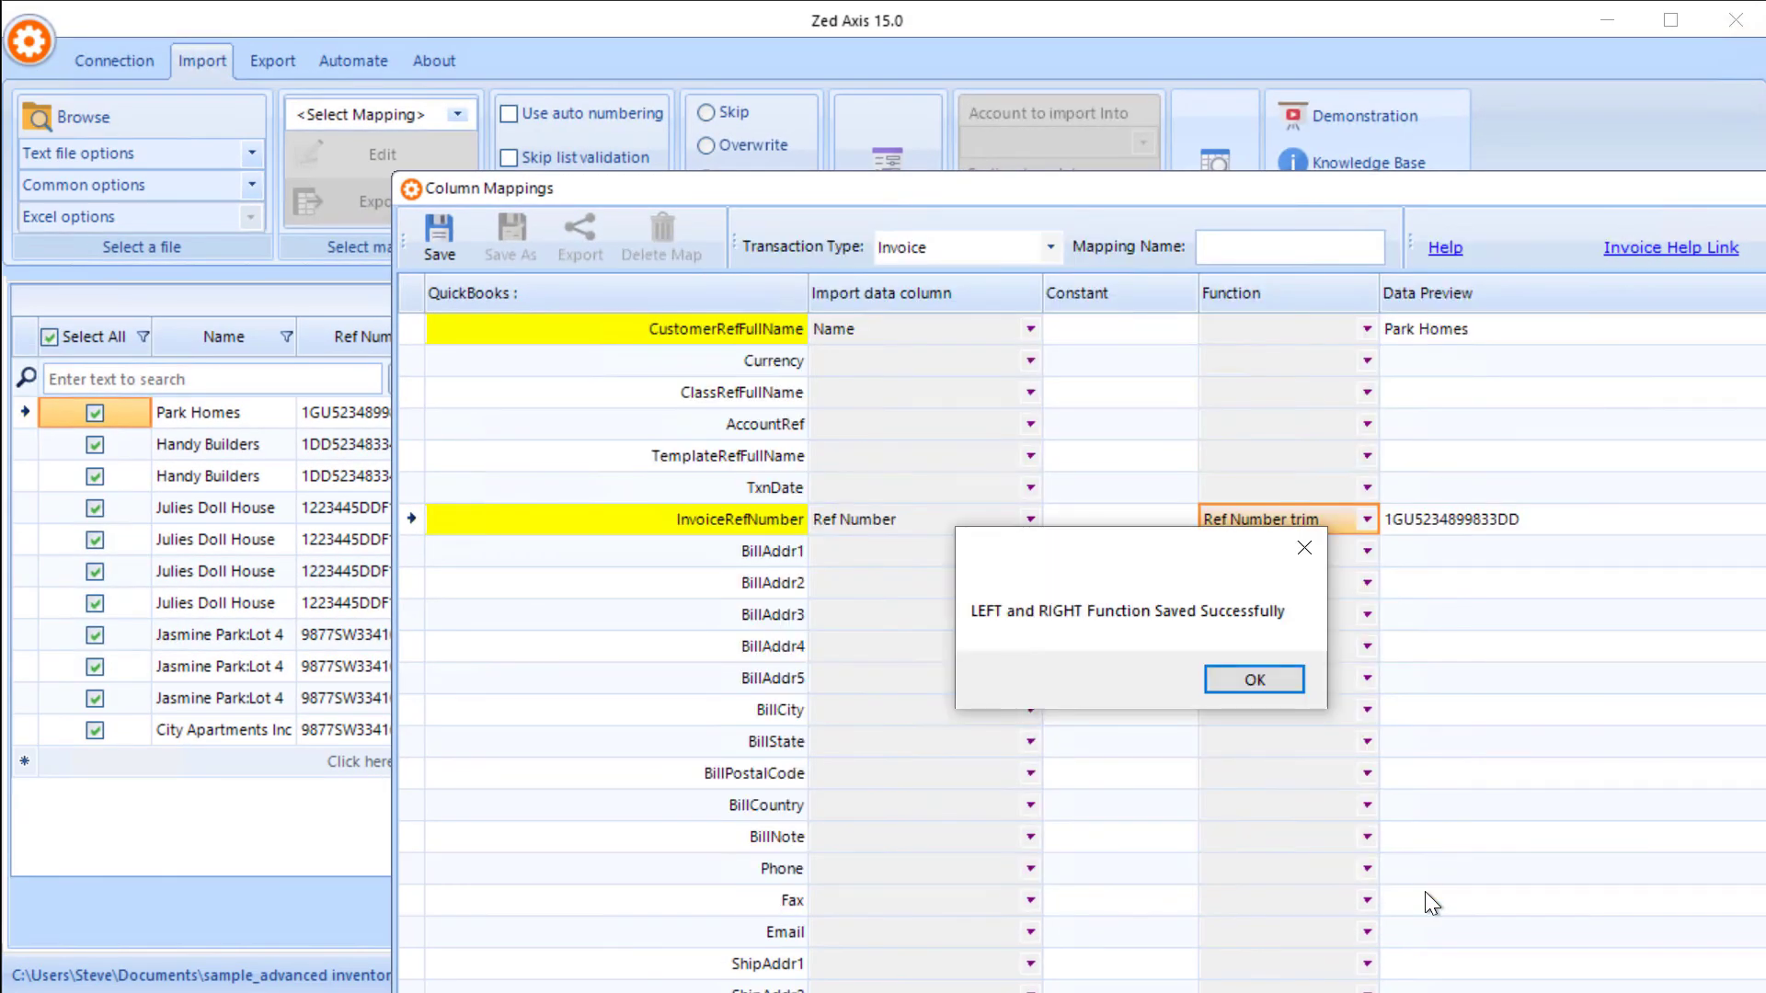
pyautogui.click(1261, 688)
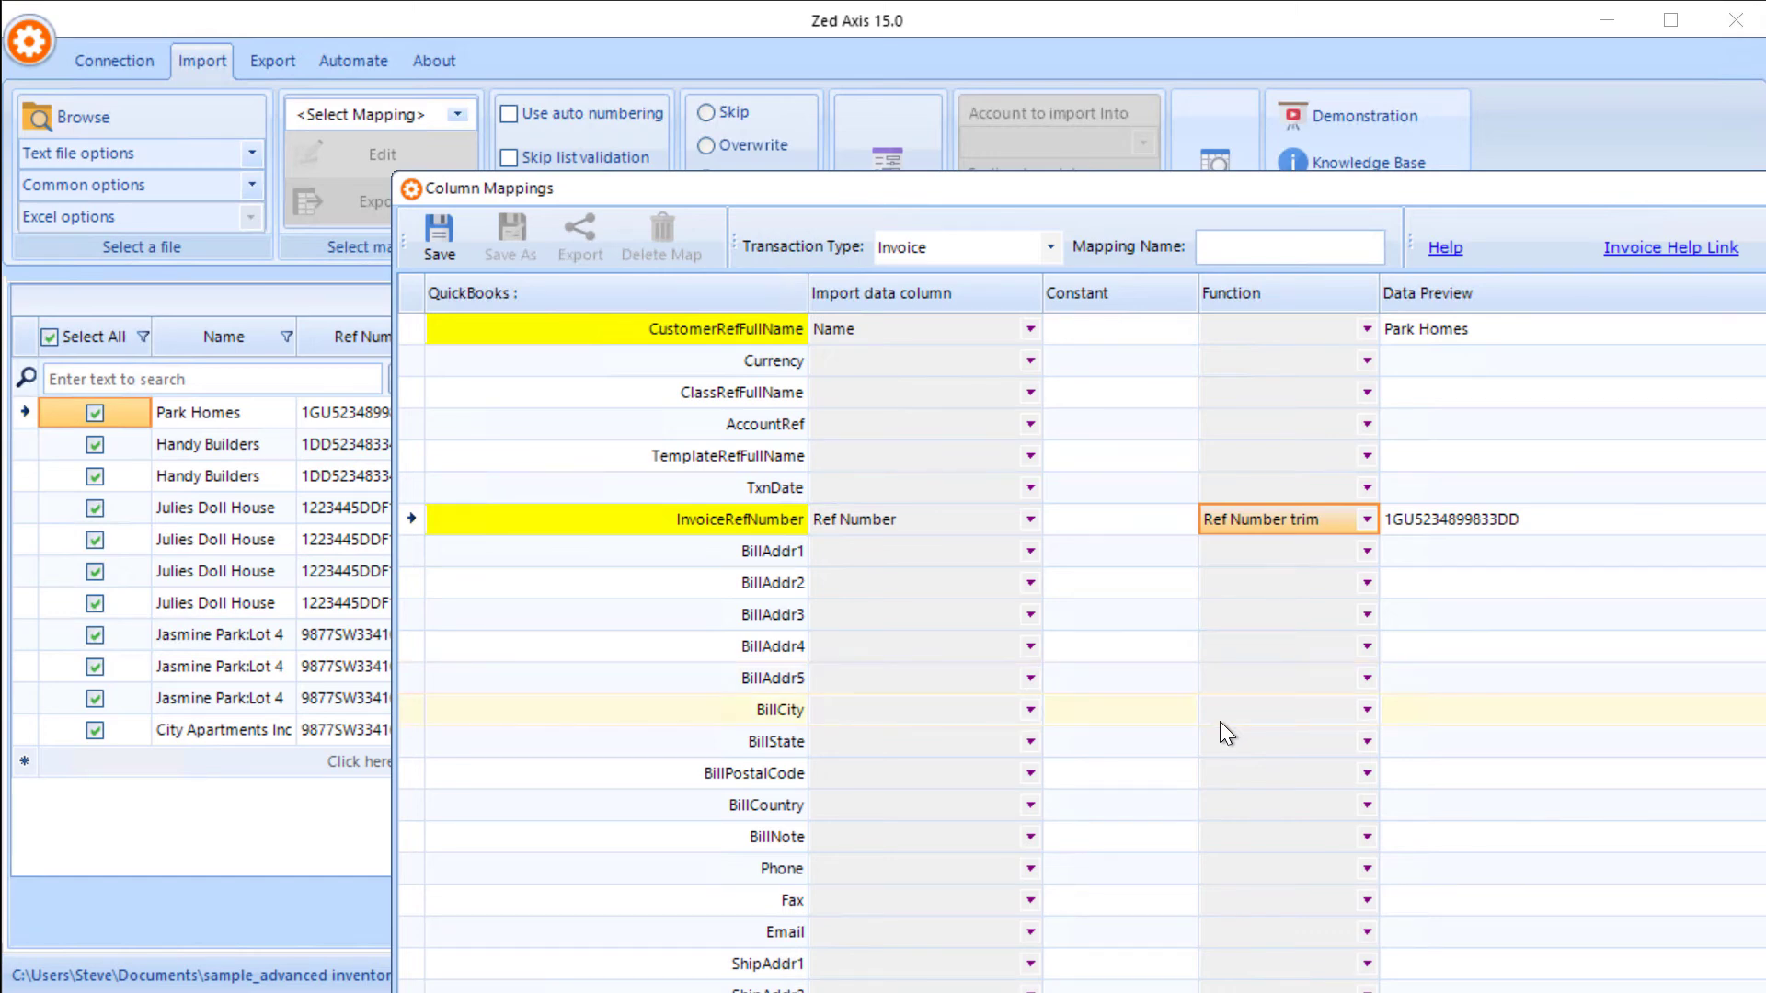
# - Map ItemRefFullName to Item, Rate to Rate and Quantity to Quantity, and save the mapping as "Invoice with Right"
pyautogui.scroll(-5, 1752, 647)
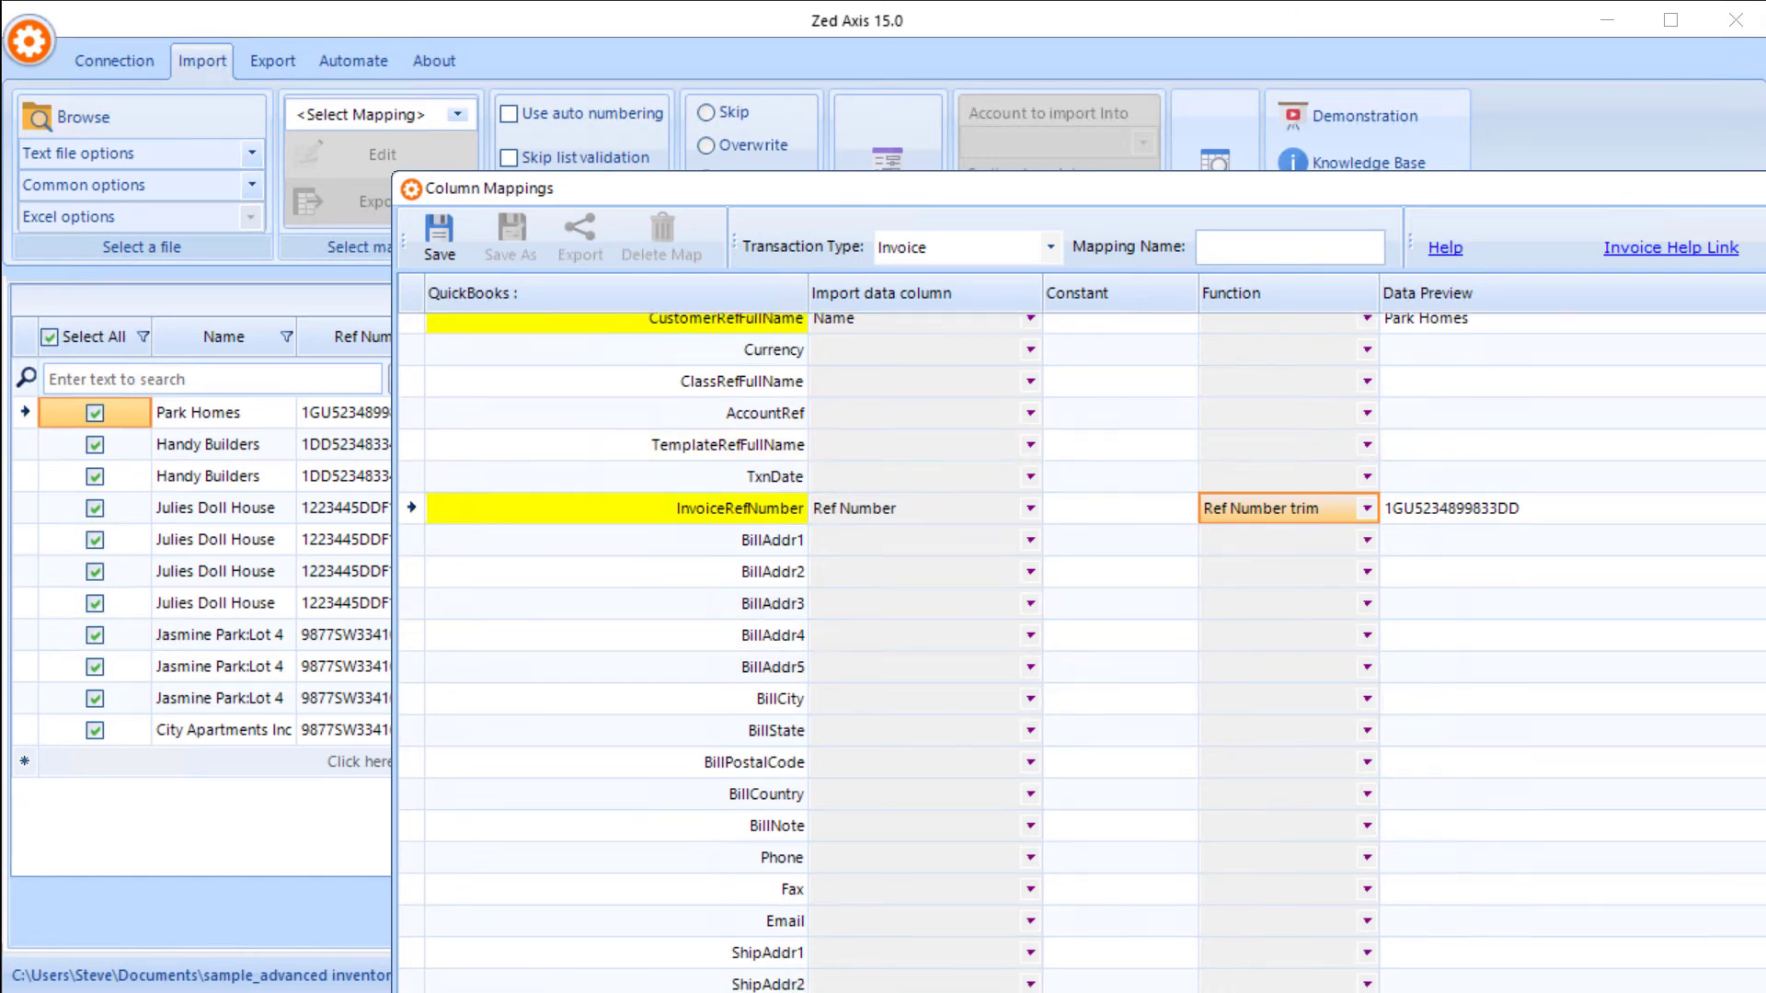
pyautogui.click(1238, 242)
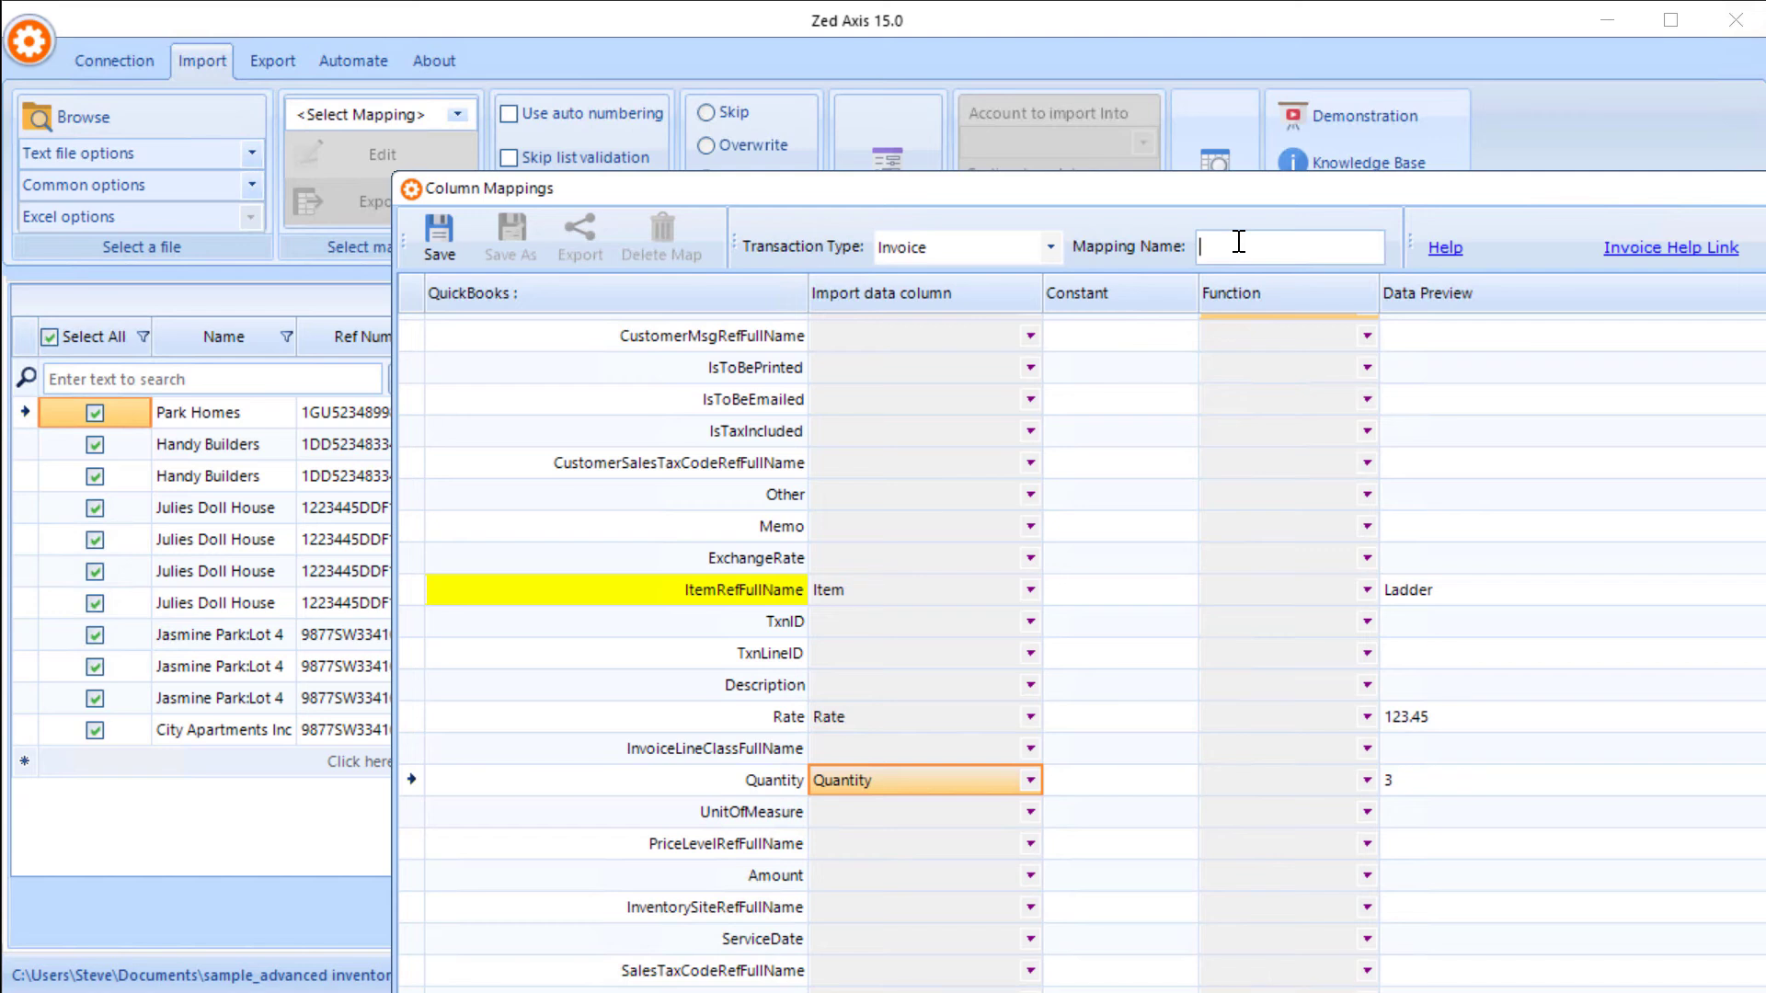
pyautogui.write('Invoice with Right')
pyautogui.click(457, 237)
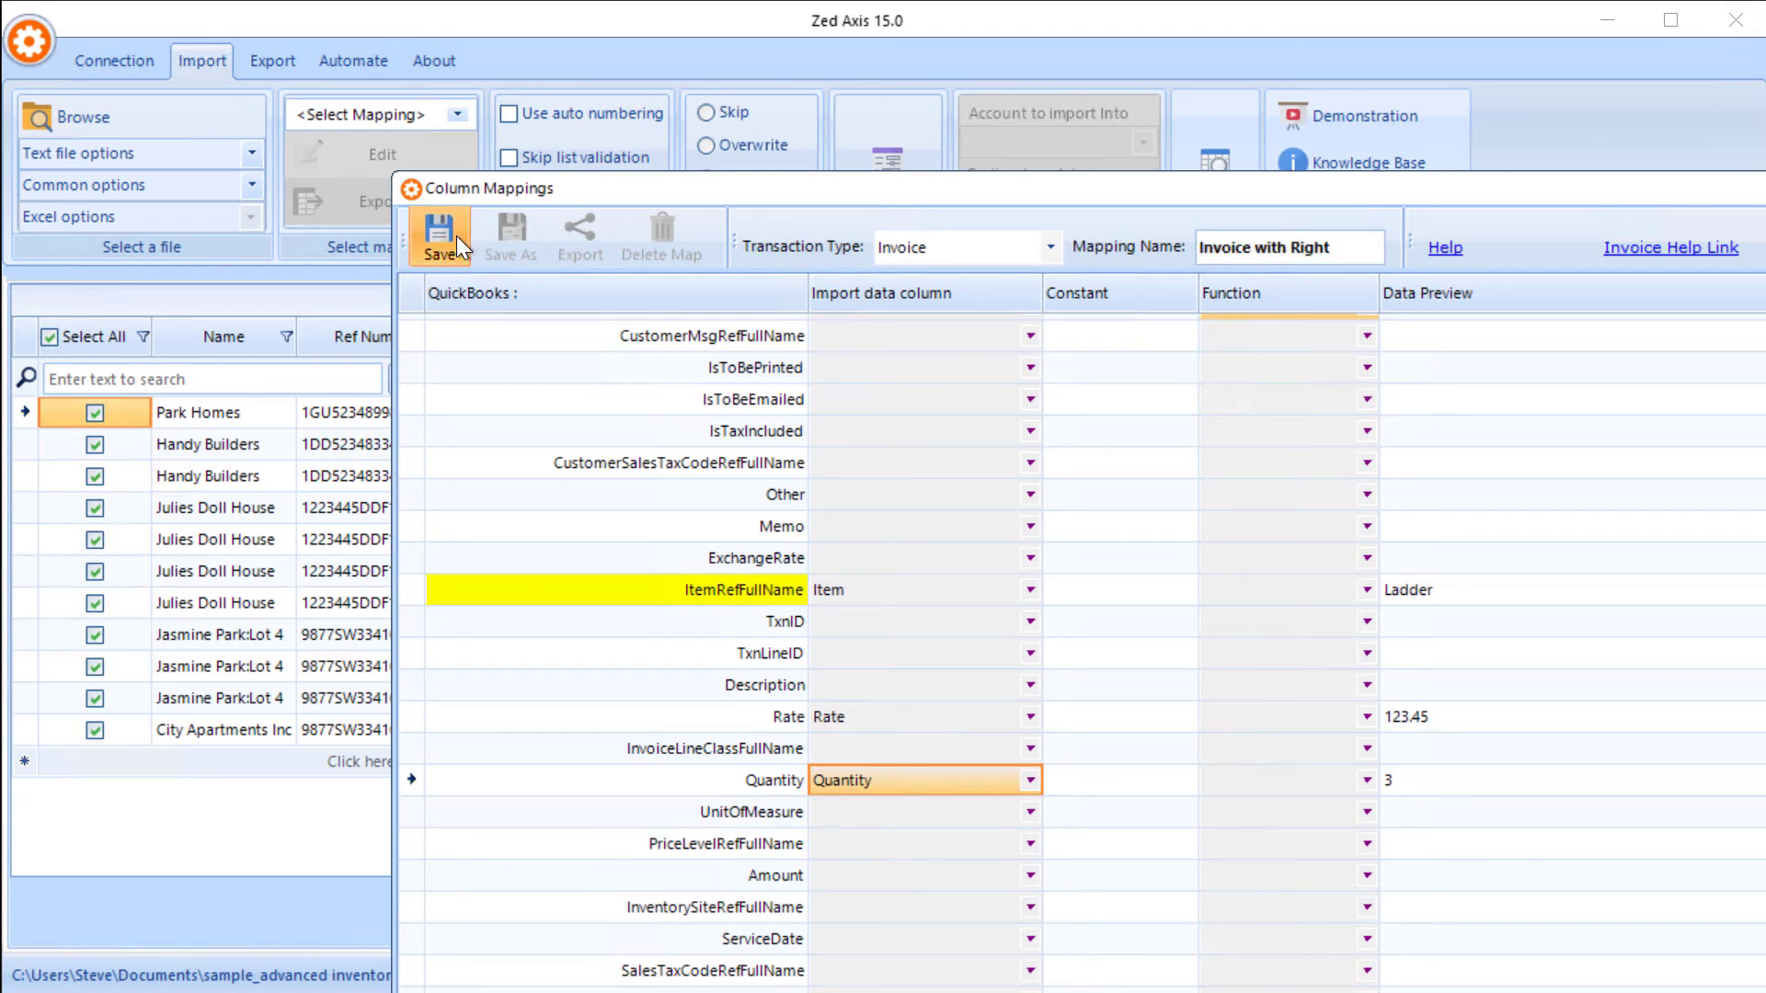
pyautogui.click(1273, 699)
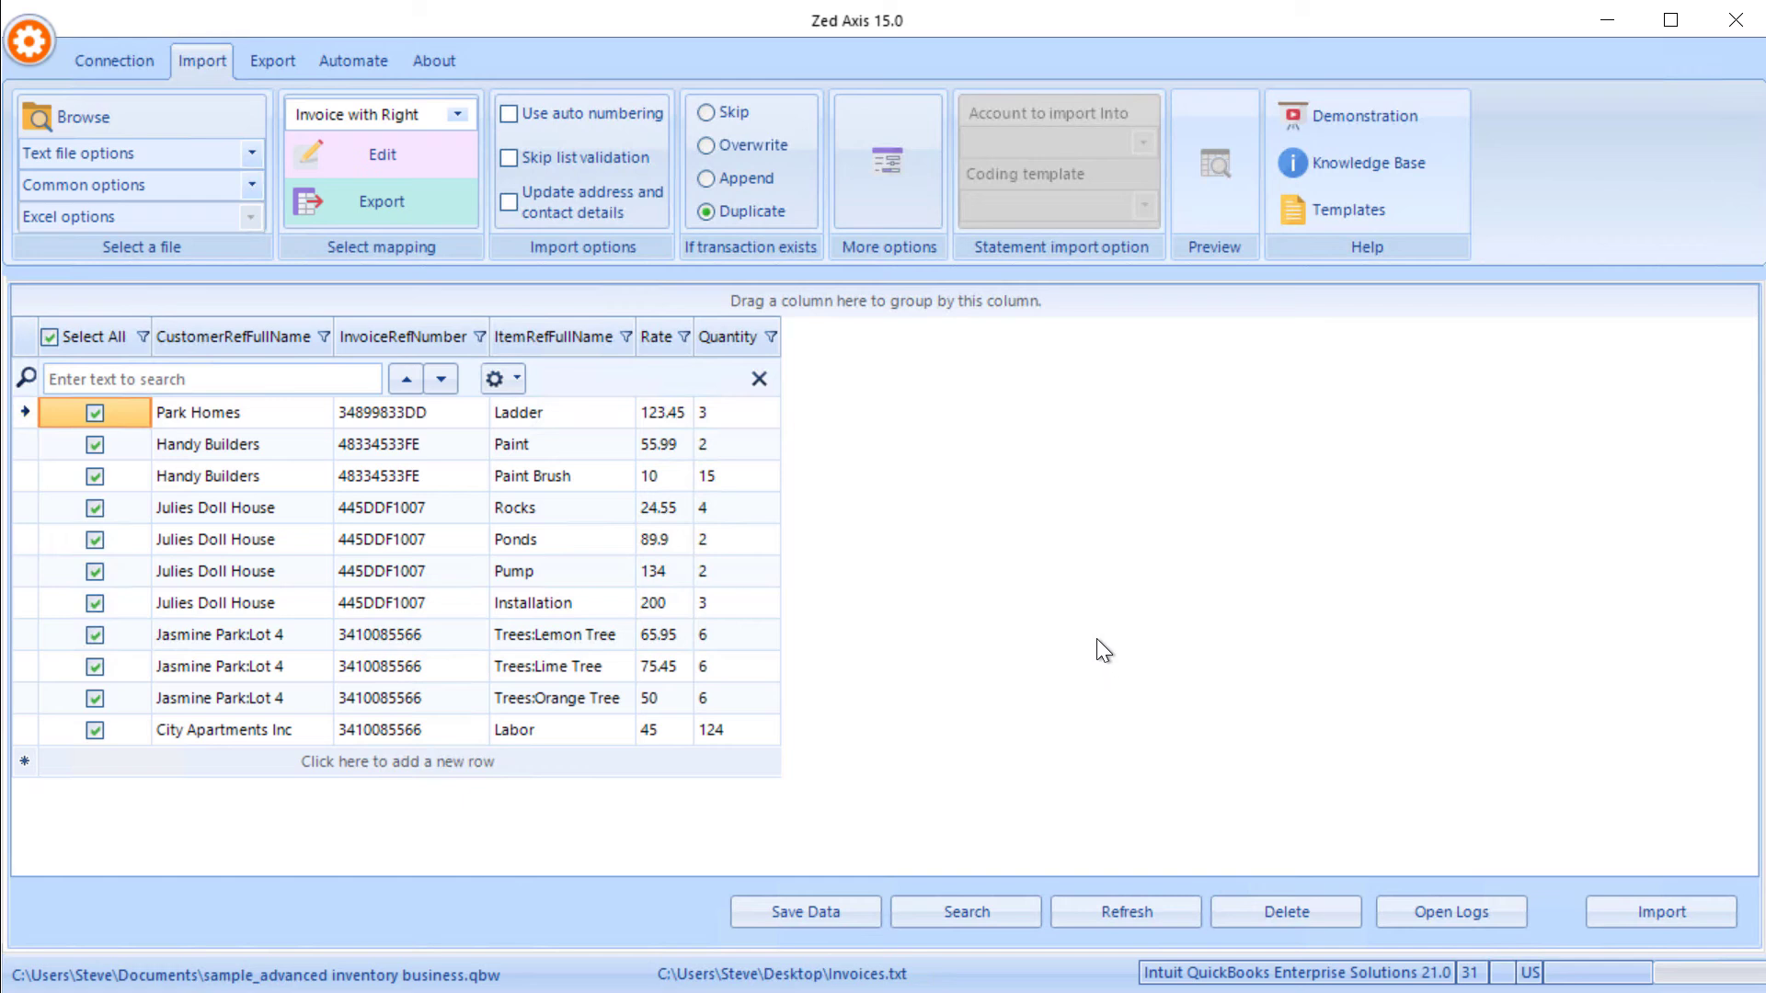
# - Import the mapped invoices and open the imported Park Homes invoice in QuickBooks
pyautogui.click(1630, 910)
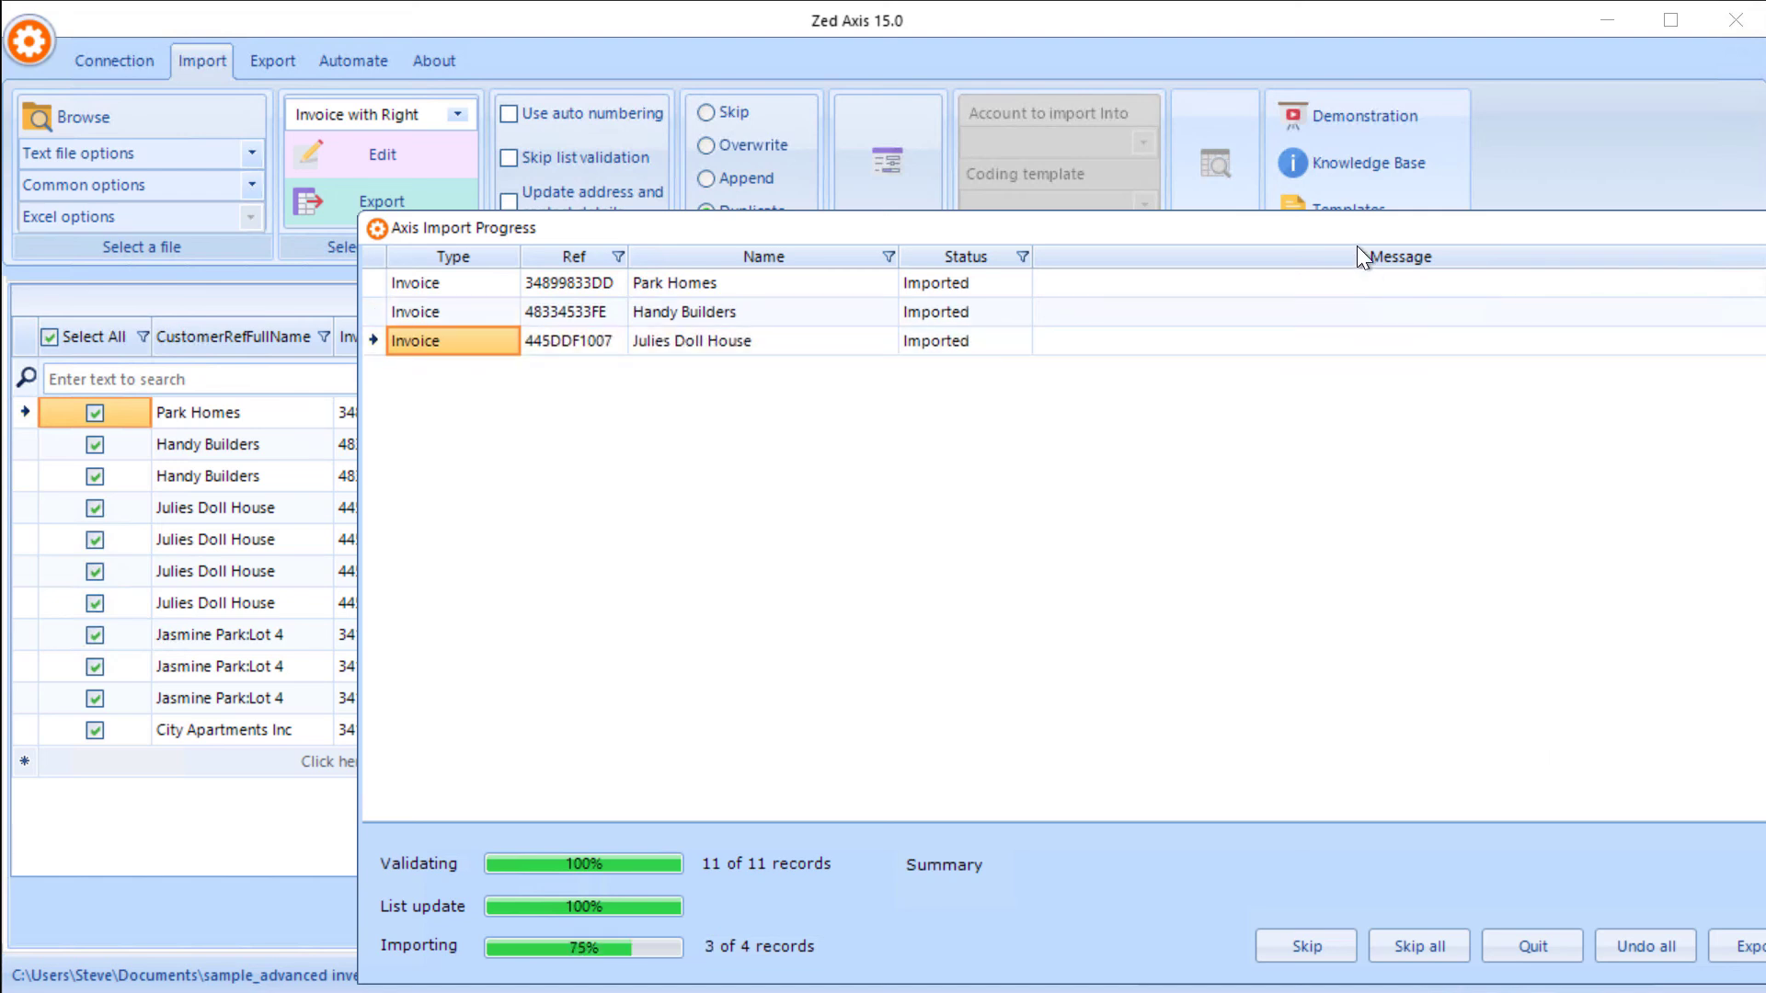
pyautogui.moveTo(1333, 235); pyautogui.dragTo(1113, 182)
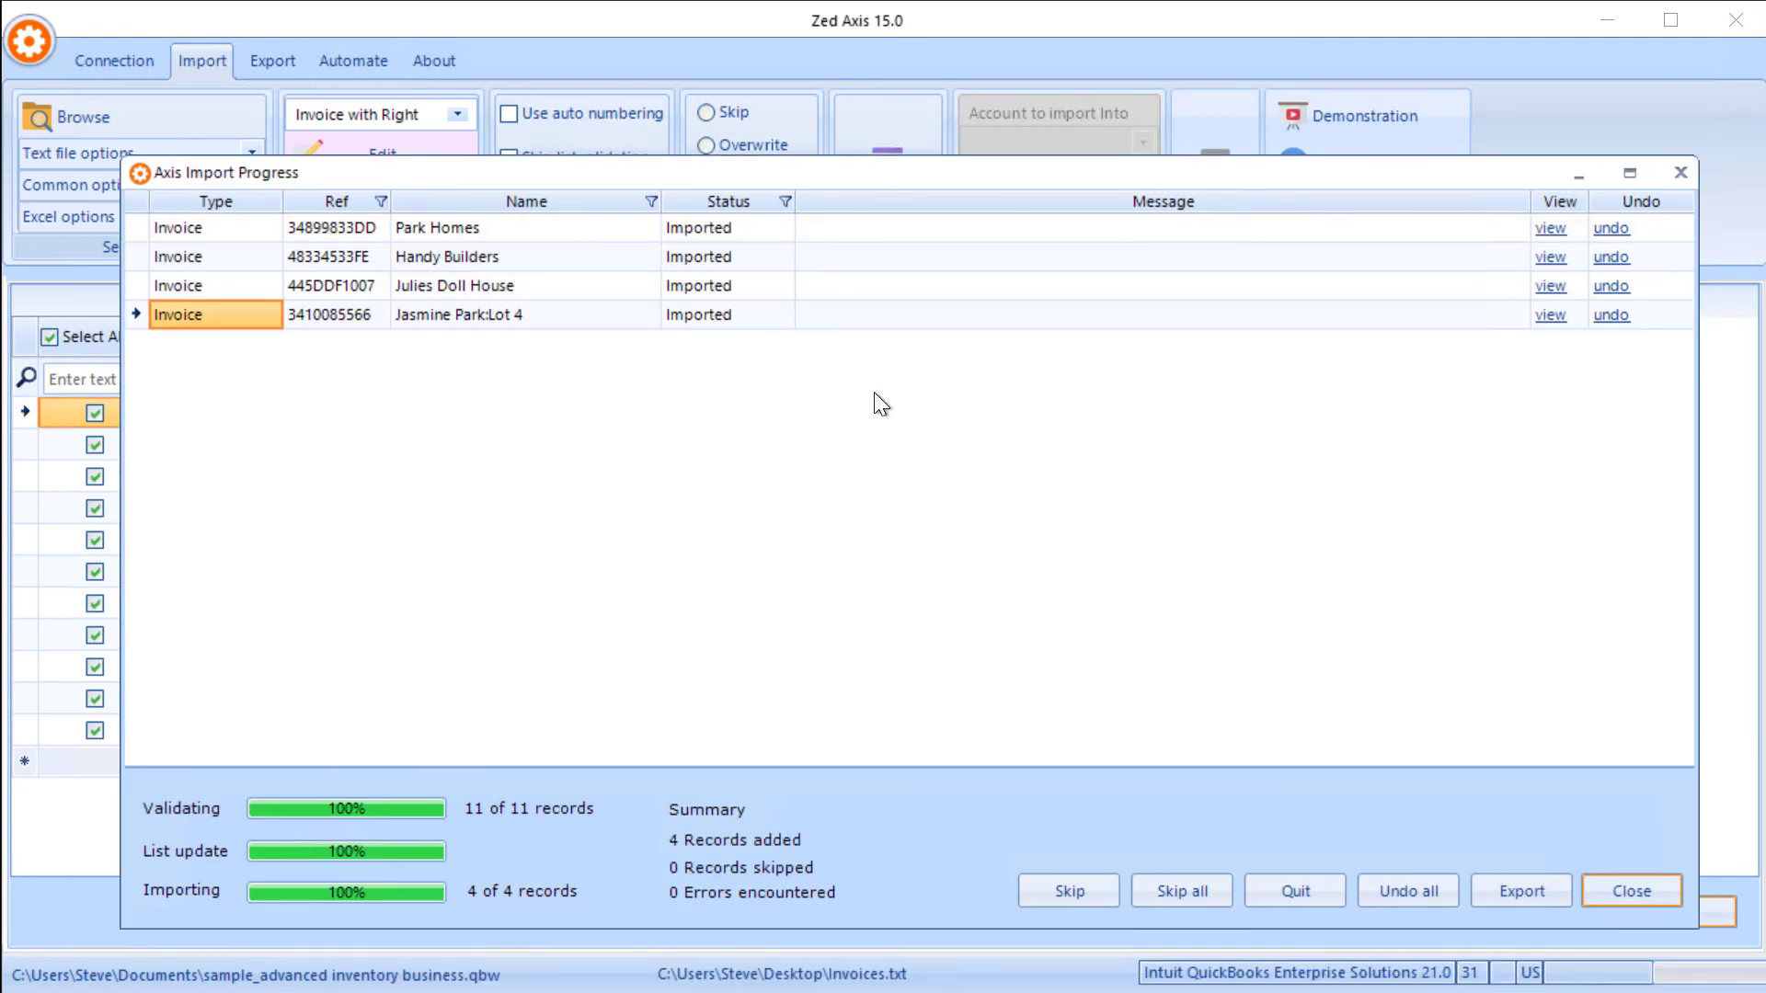
pyautogui.click(1548, 231)
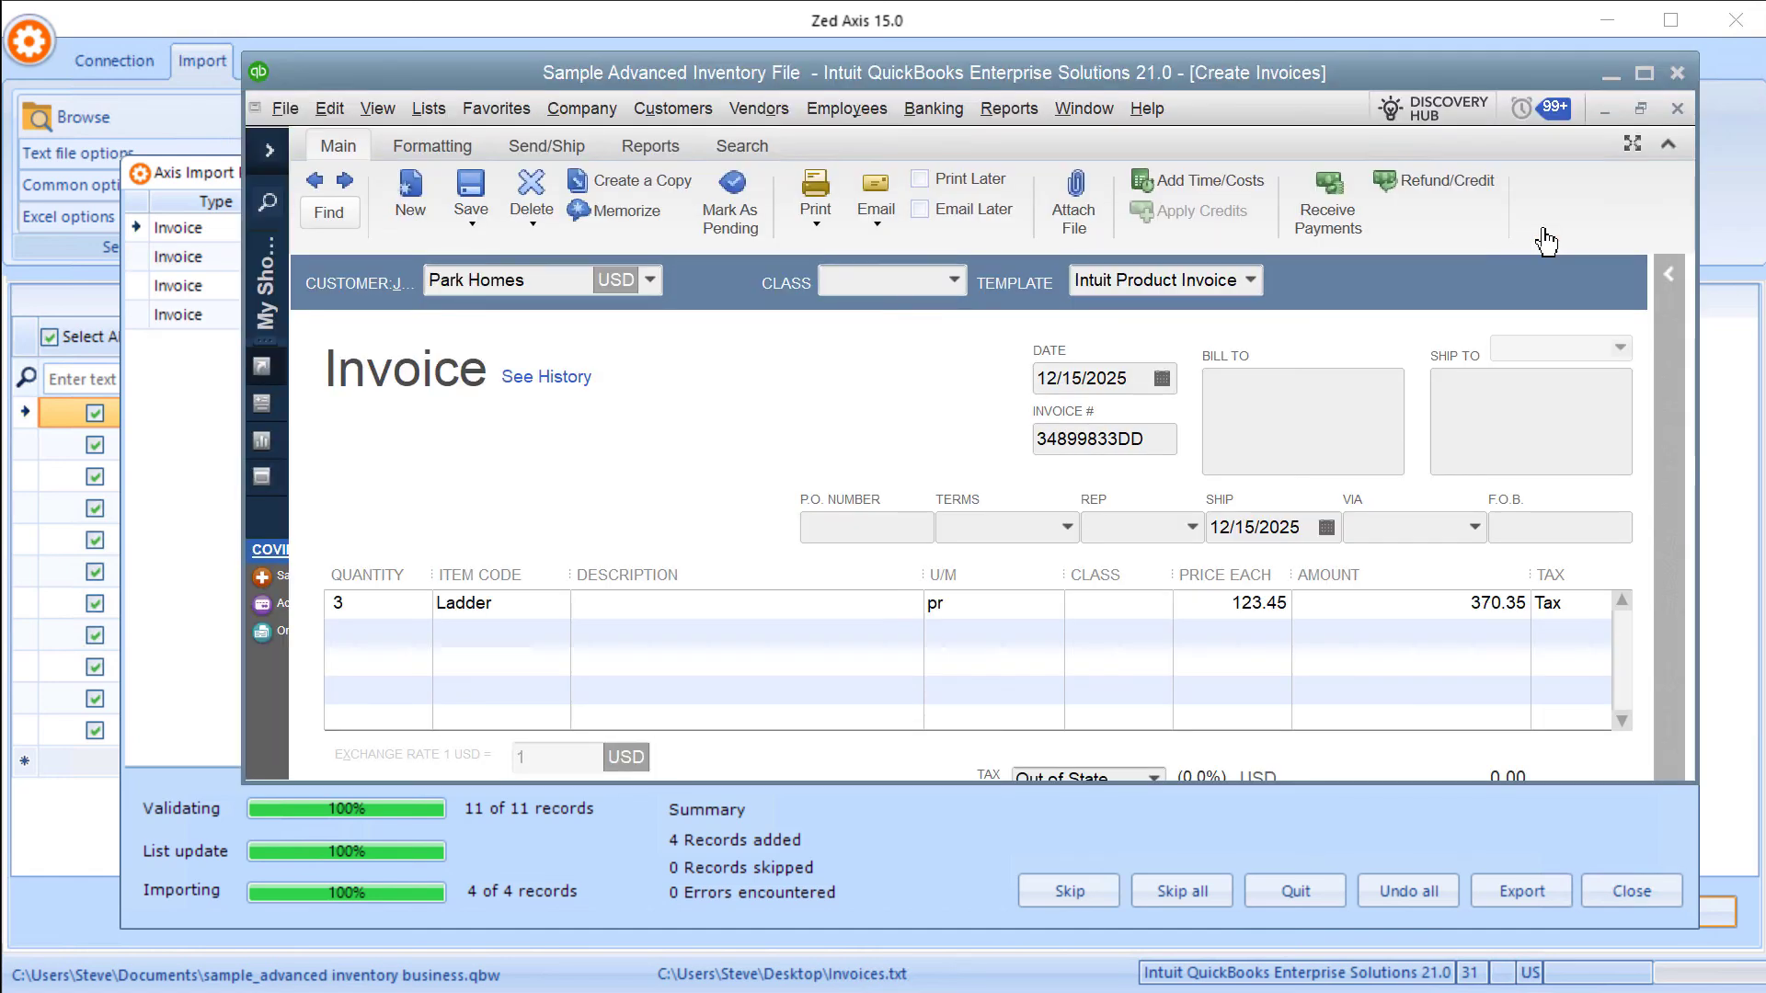